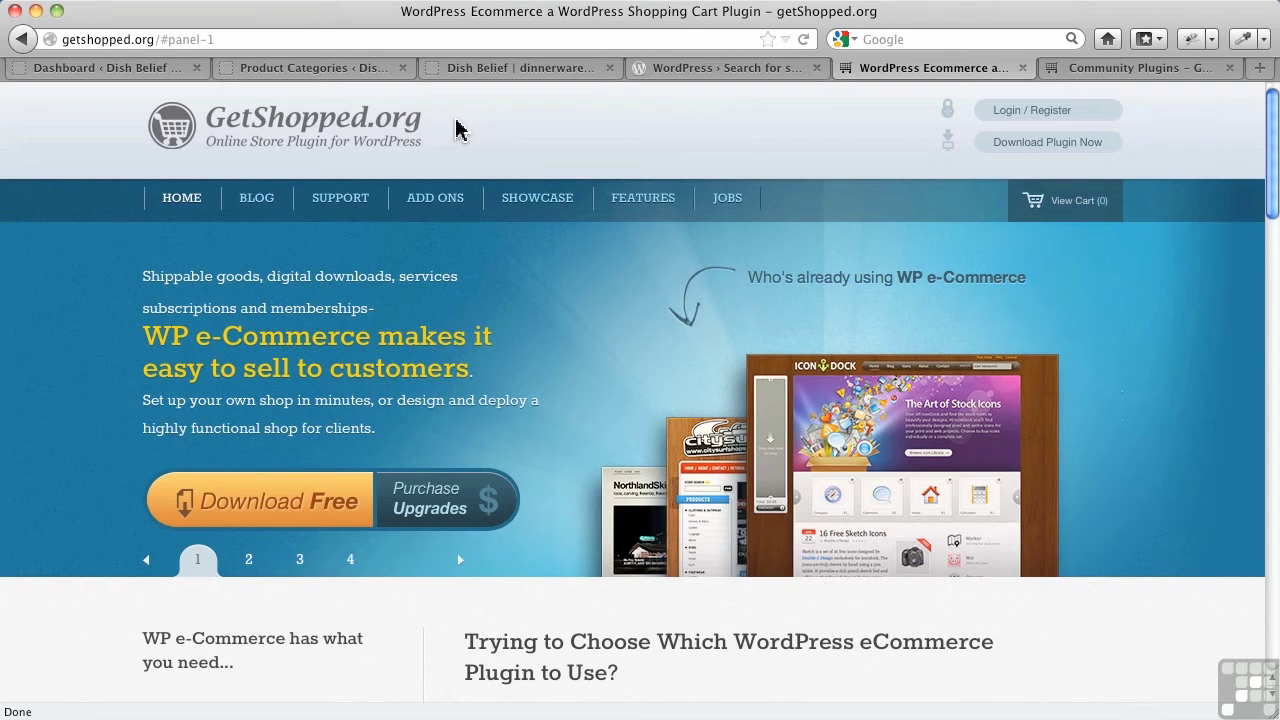
# Step: Check the download count of WP e-Commerce in the WordPress plugin directory's search results for shop
pyautogui.click(678, 71)
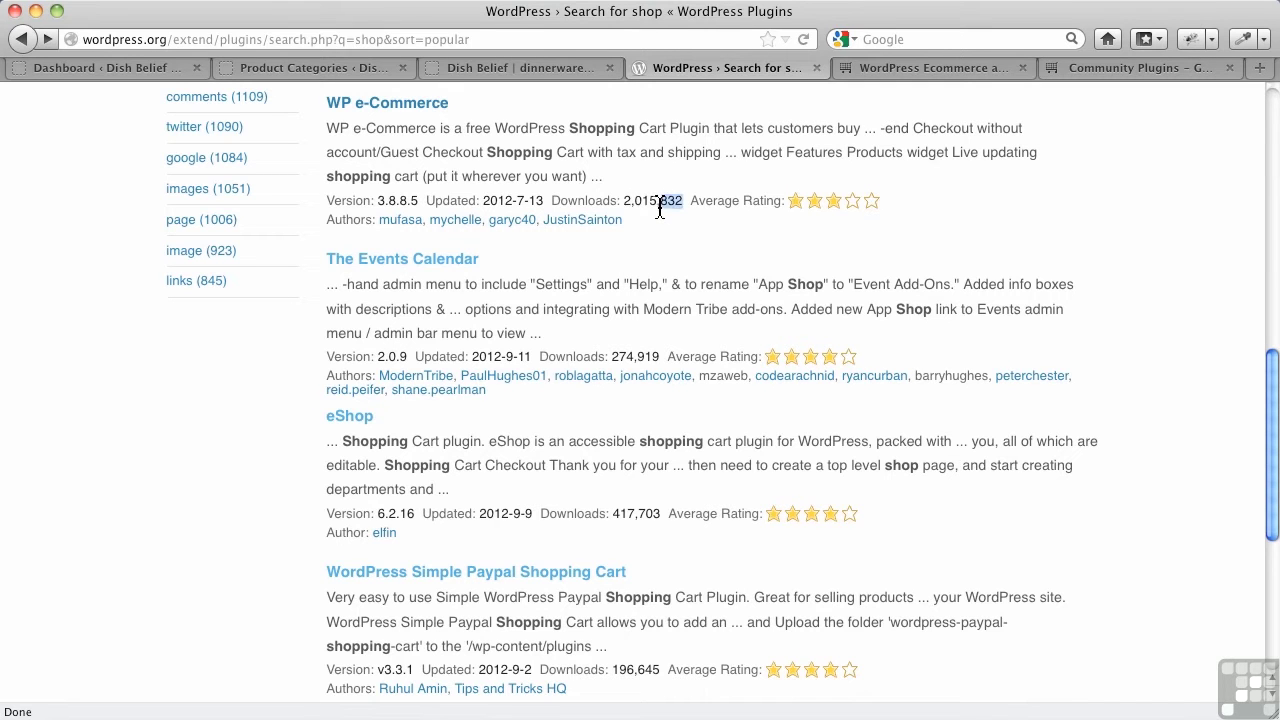
pyautogui.tripleClick(659, 203)
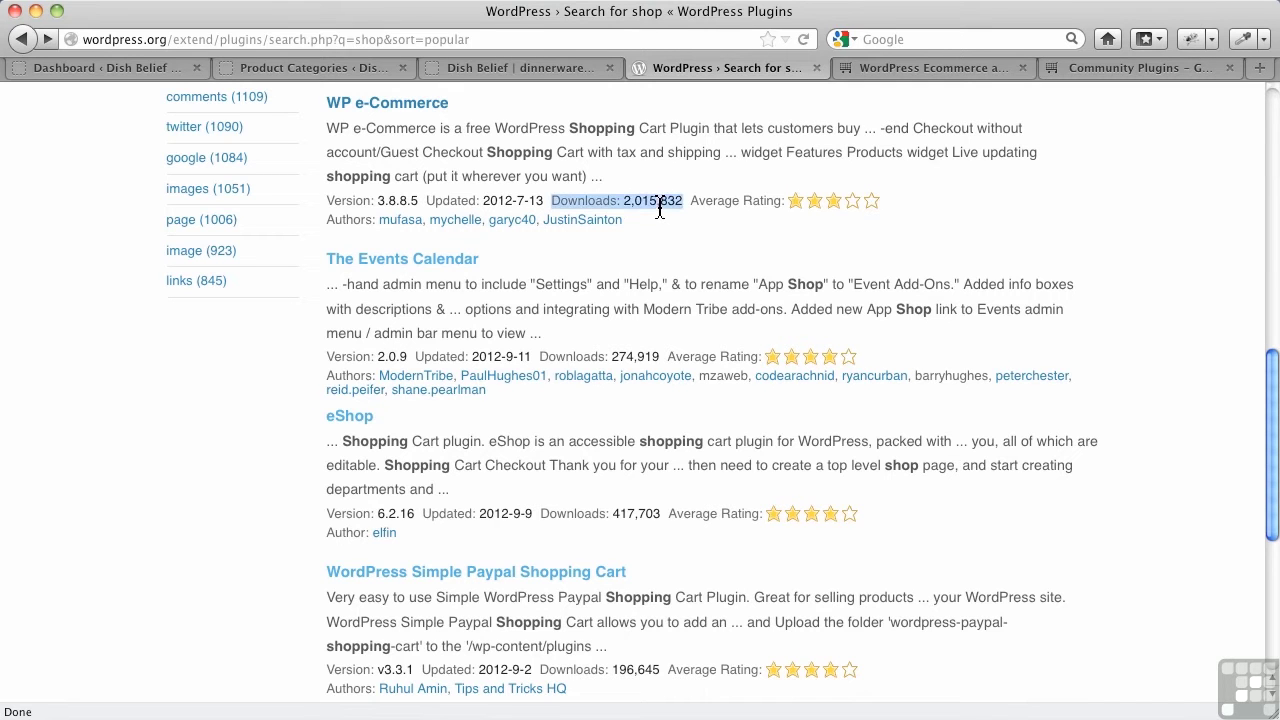
pyautogui.click(716, 257)
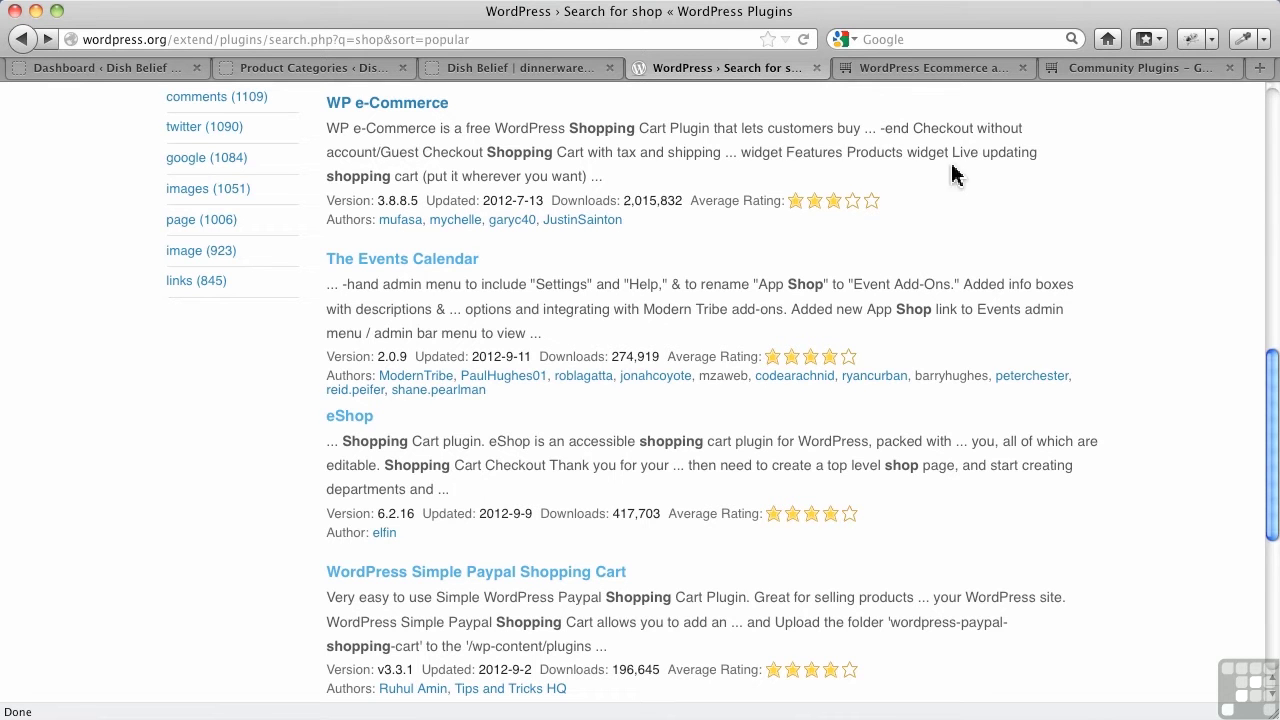
# Step: Review the GetShopped.org home page and its Community Plugins list, from the Administration add-ons through Shipping, Payments, Merchants, Importers and Exporters
pyautogui.click(952, 70)
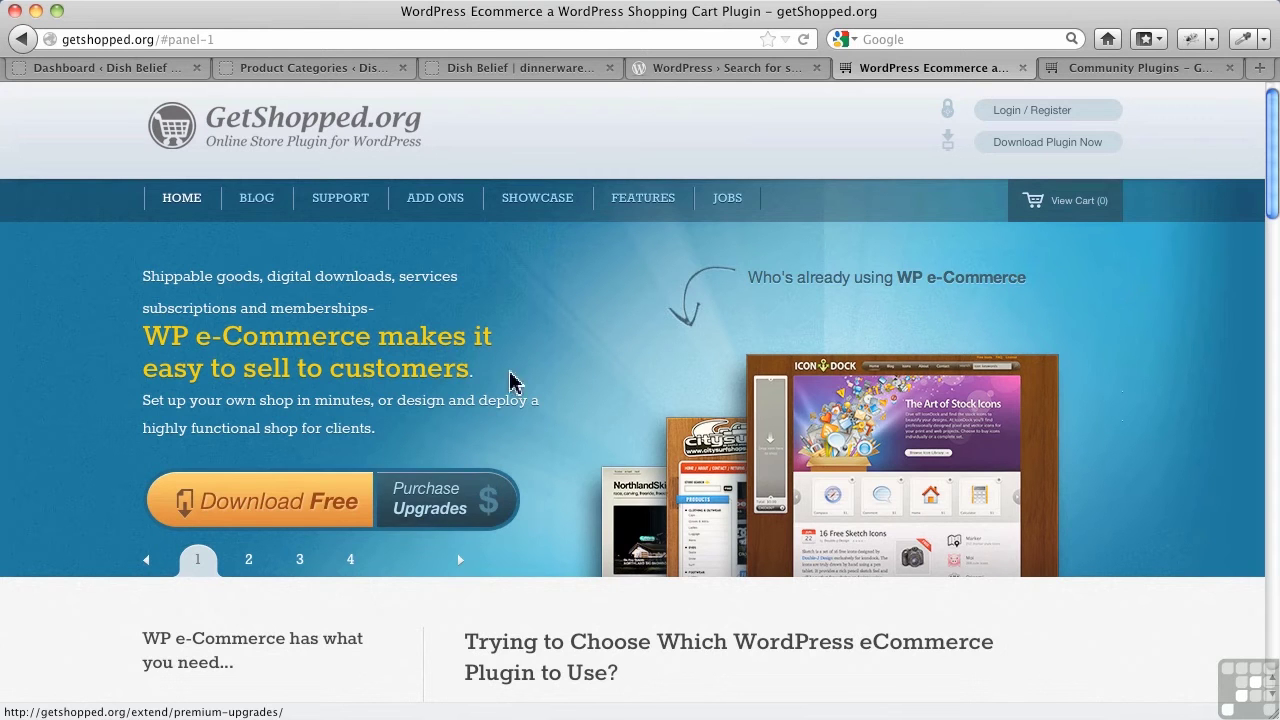
pyautogui.click(1118, 70)
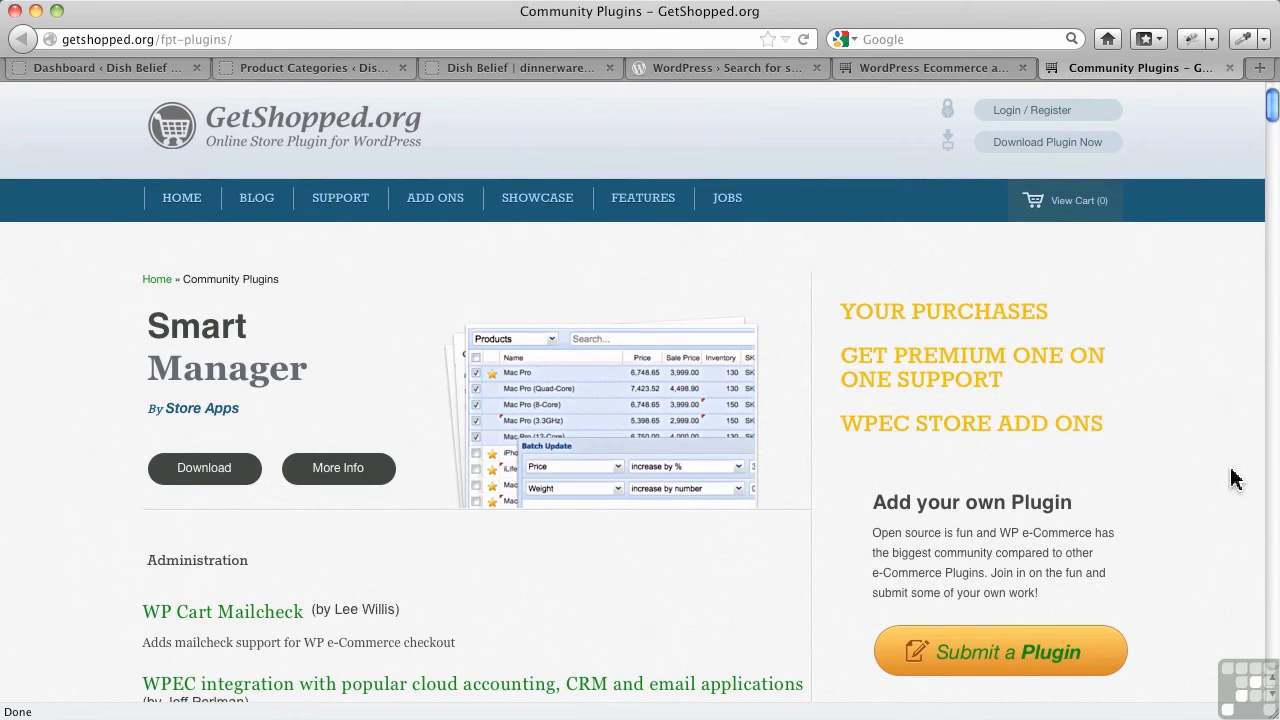
pyautogui.scroll(-3, 672, 525)
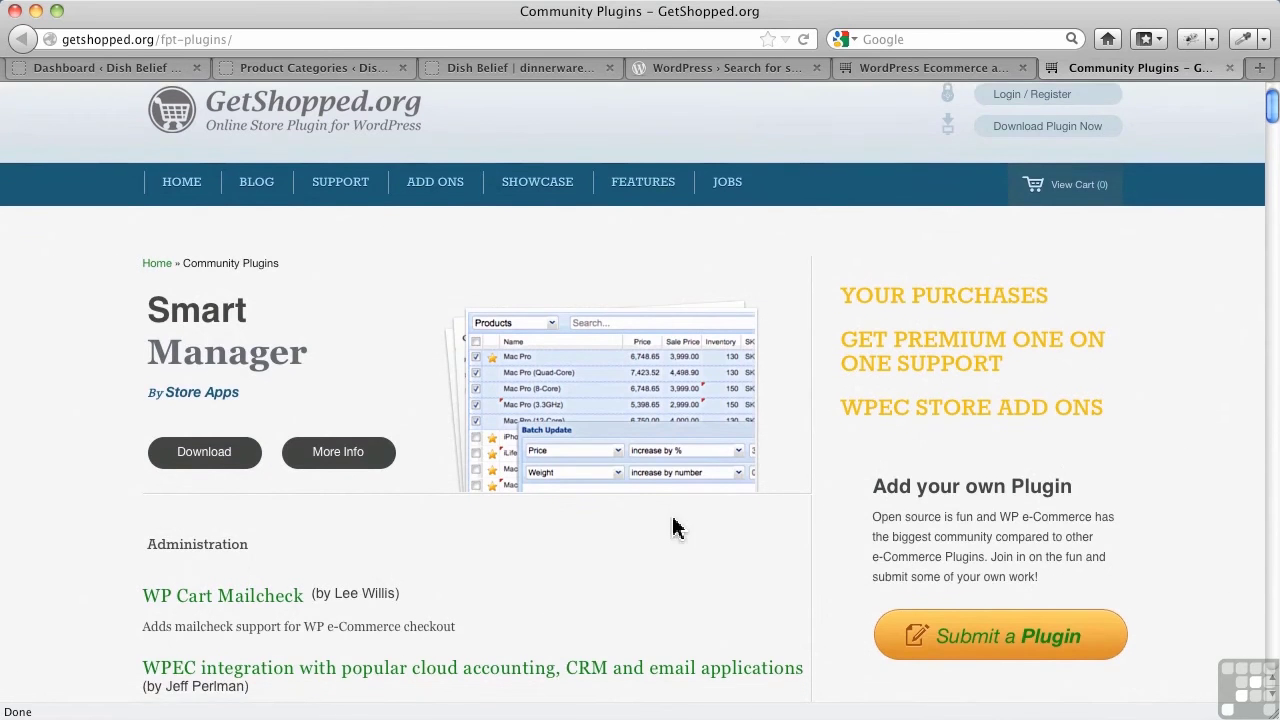
pyautogui.scroll(-7, 672, 525)
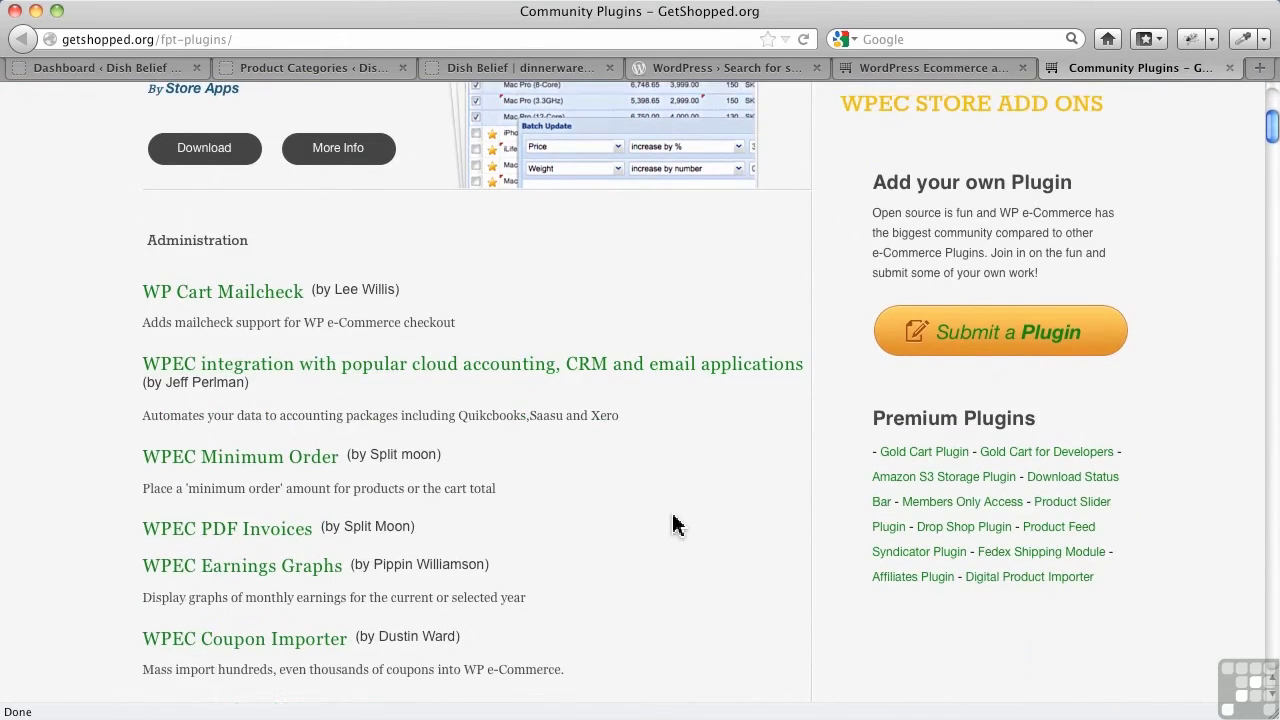
pyautogui.scroll(-7, 672, 525)
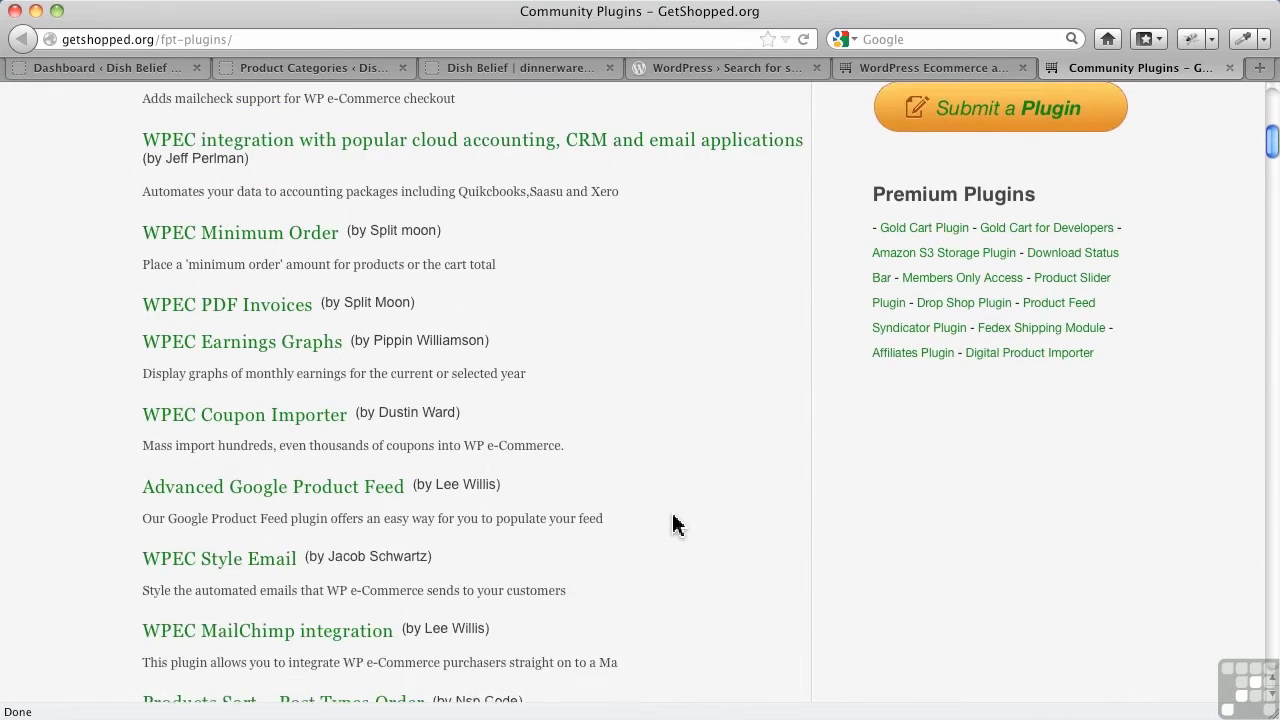
pyautogui.scroll(-4, 672, 525)
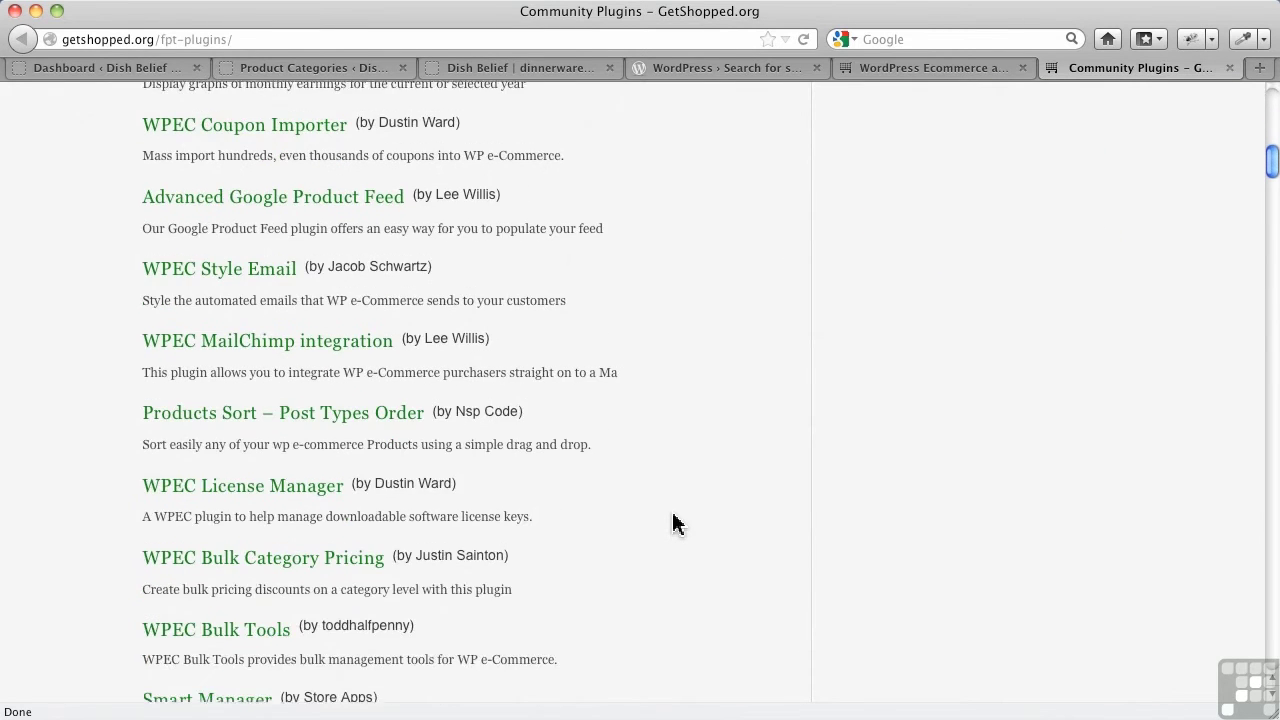
pyautogui.scroll(-2, 672, 525)
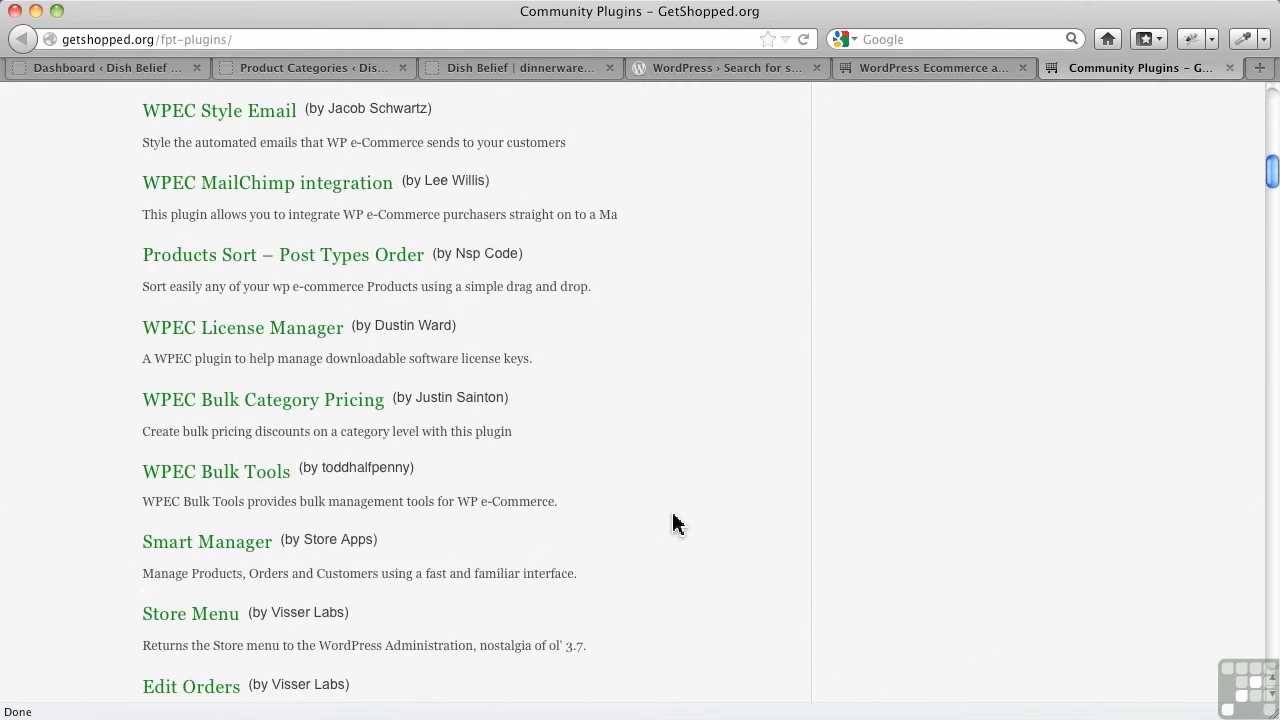
pyautogui.scroll(-5, 672, 525)
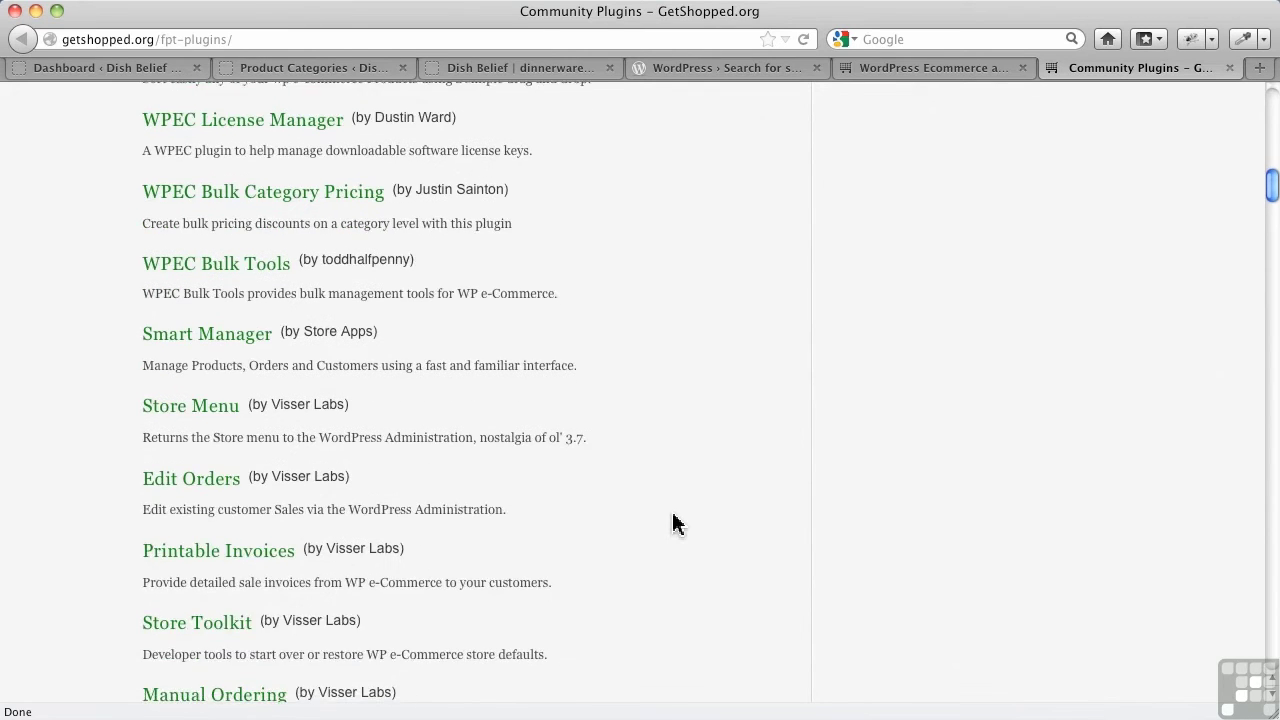
pyautogui.scroll(-2, 675, 524)
pyautogui.scroll(-1, 675, 524)
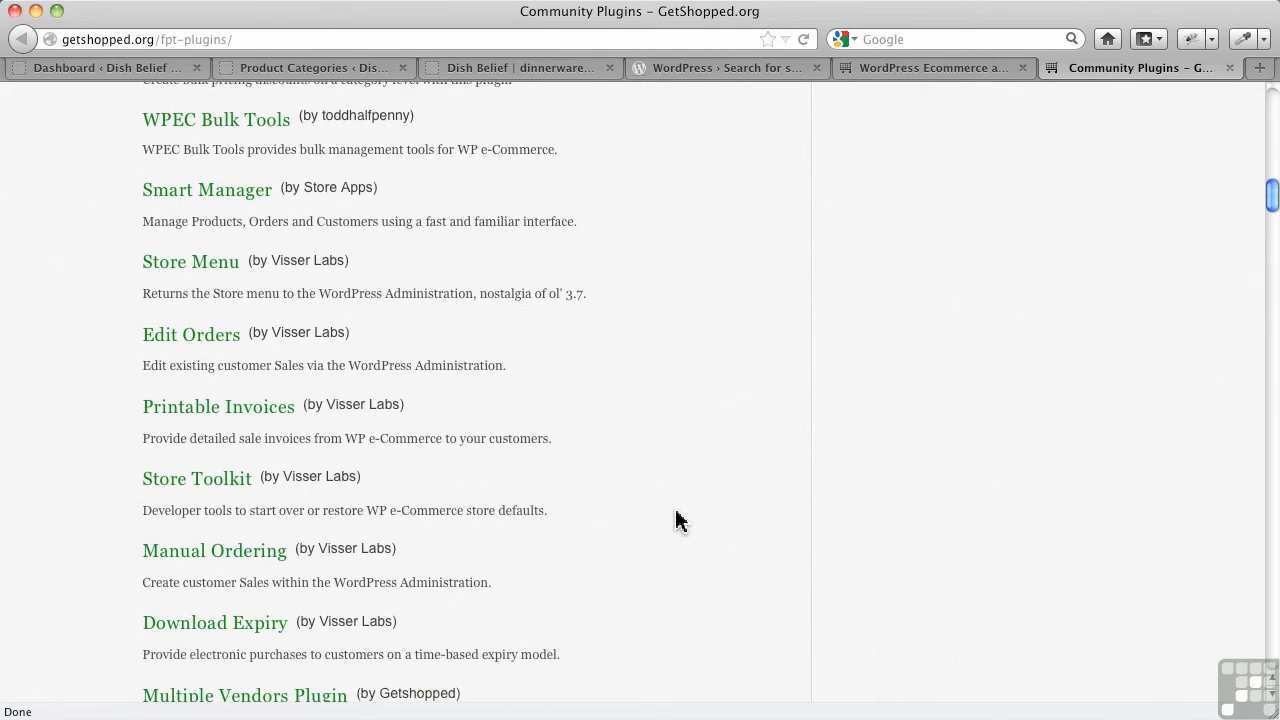
pyautogui.scroll(-6, 676, 520)
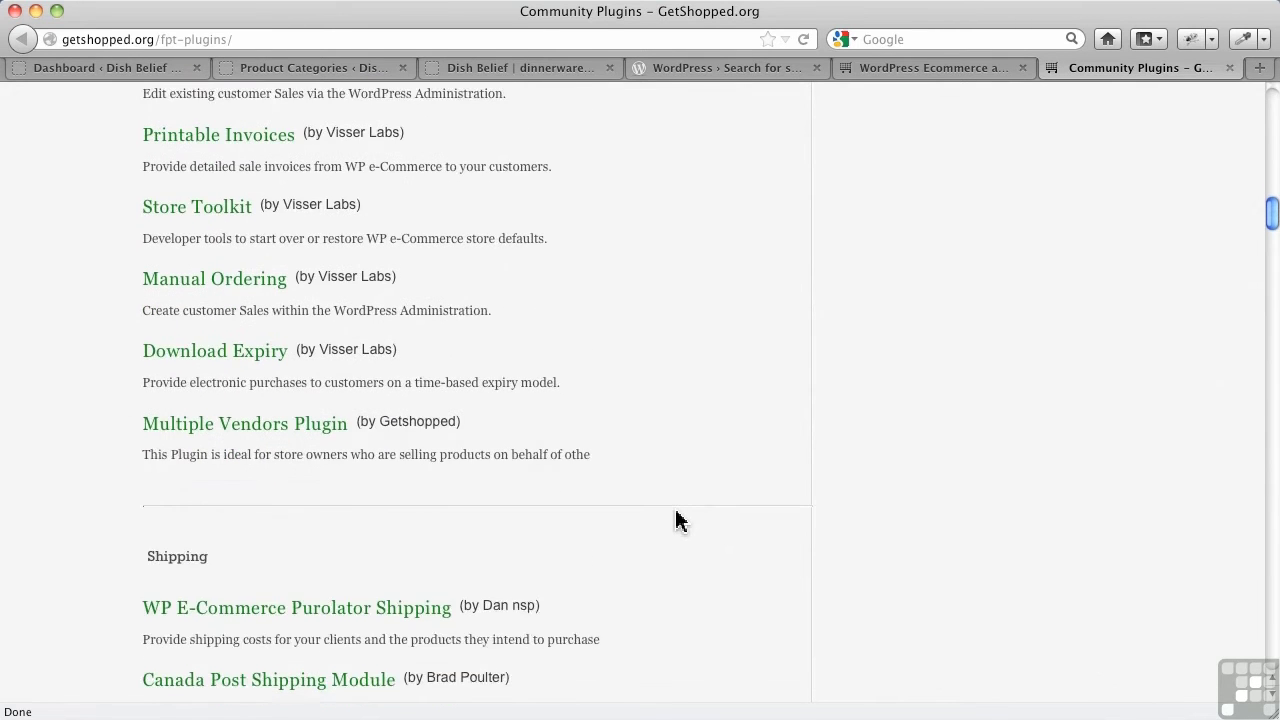
pyautogui.scroll(-7, 676, 520)
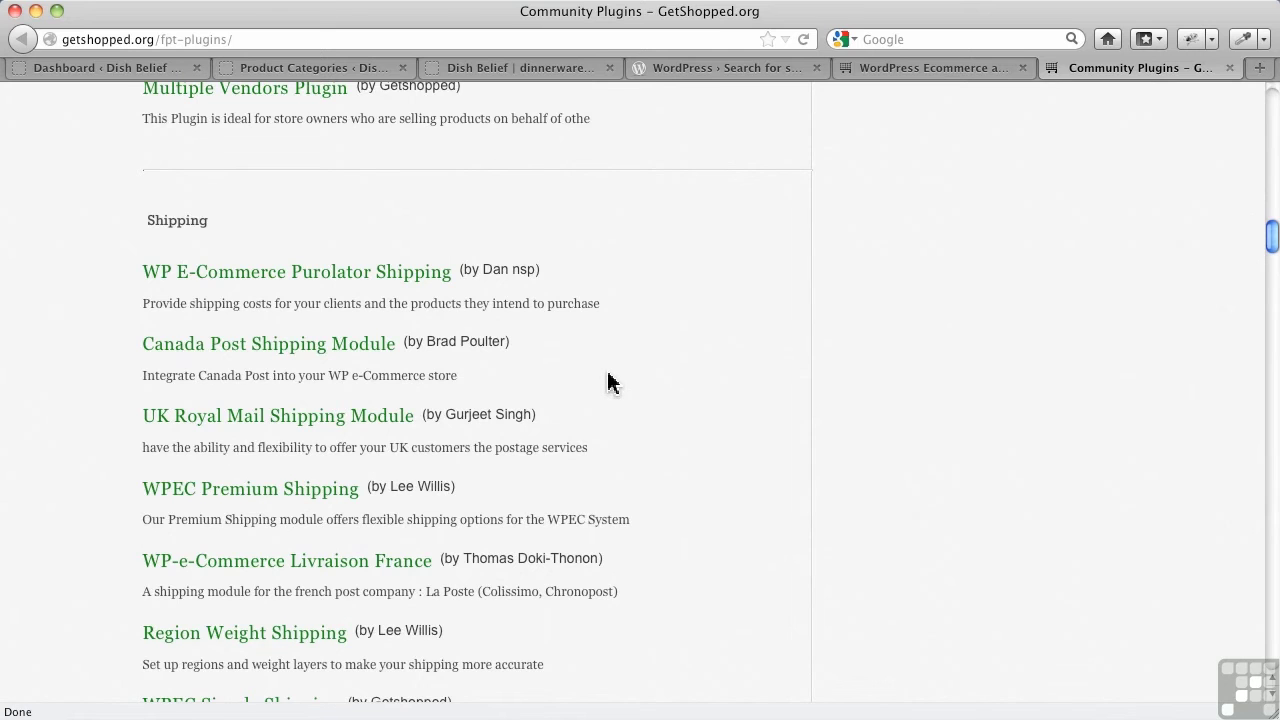
pyautogui.scroll(-4, 610, 382)
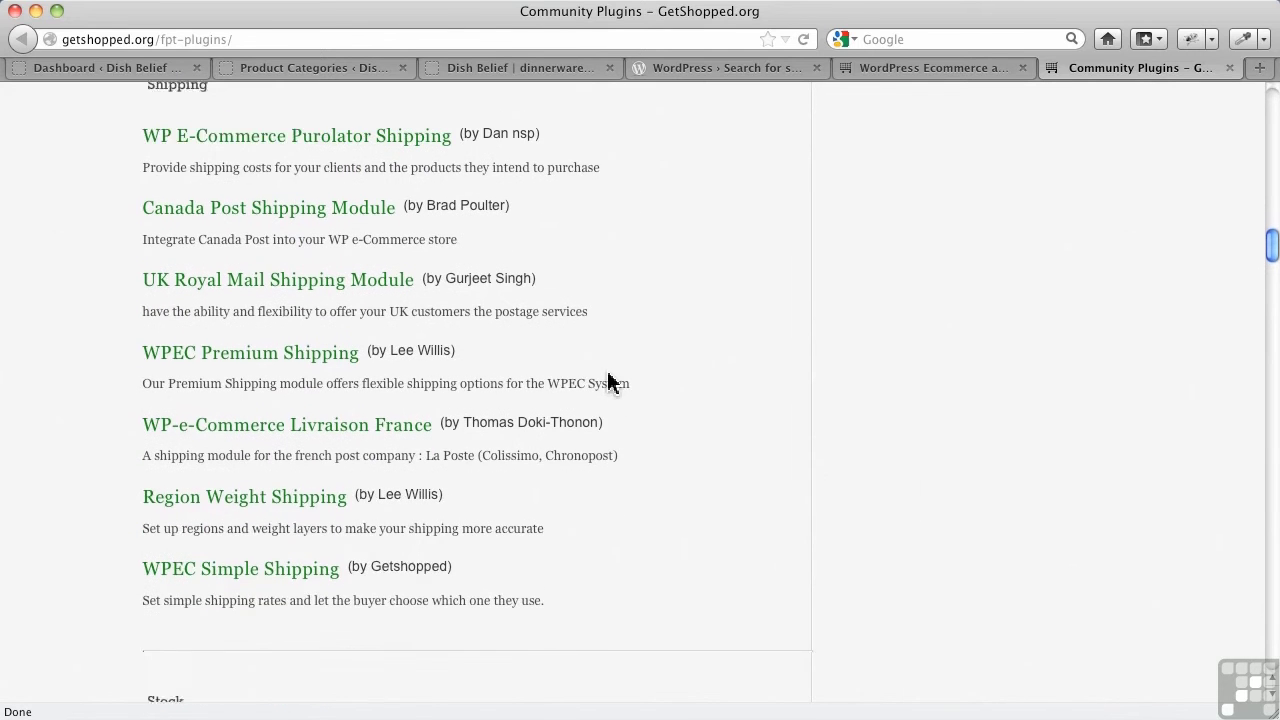
pyautogui.scroll(-8, 610, 382)
pyautogui.scroll(-10, 612, 382)
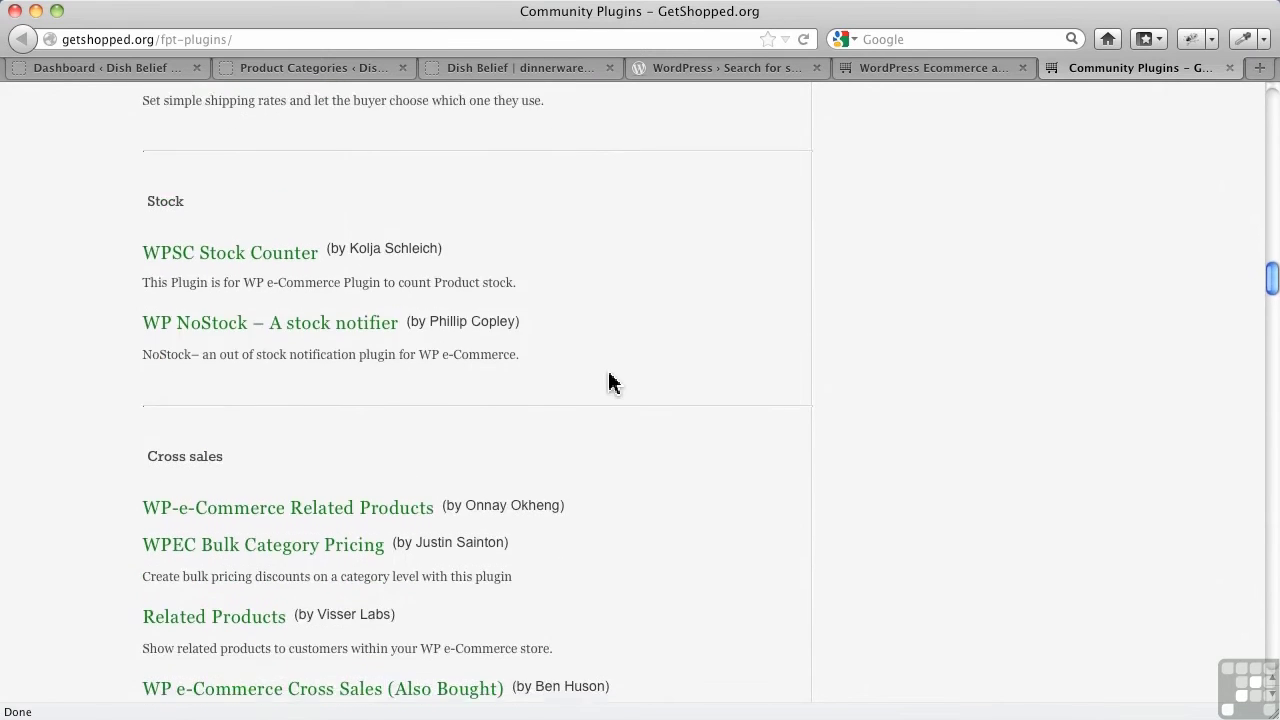
pyautogui.scroll(-7, 610, 382)
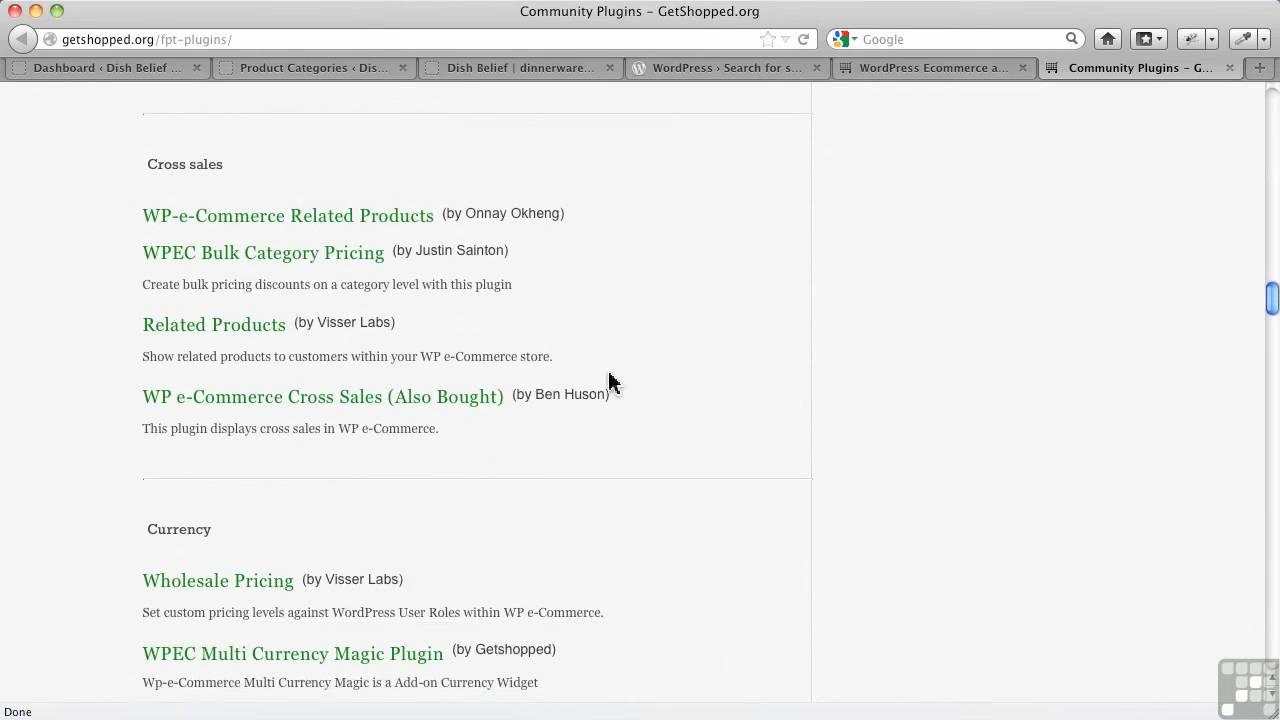
pyautogui.scroll(-8, 612, 382)
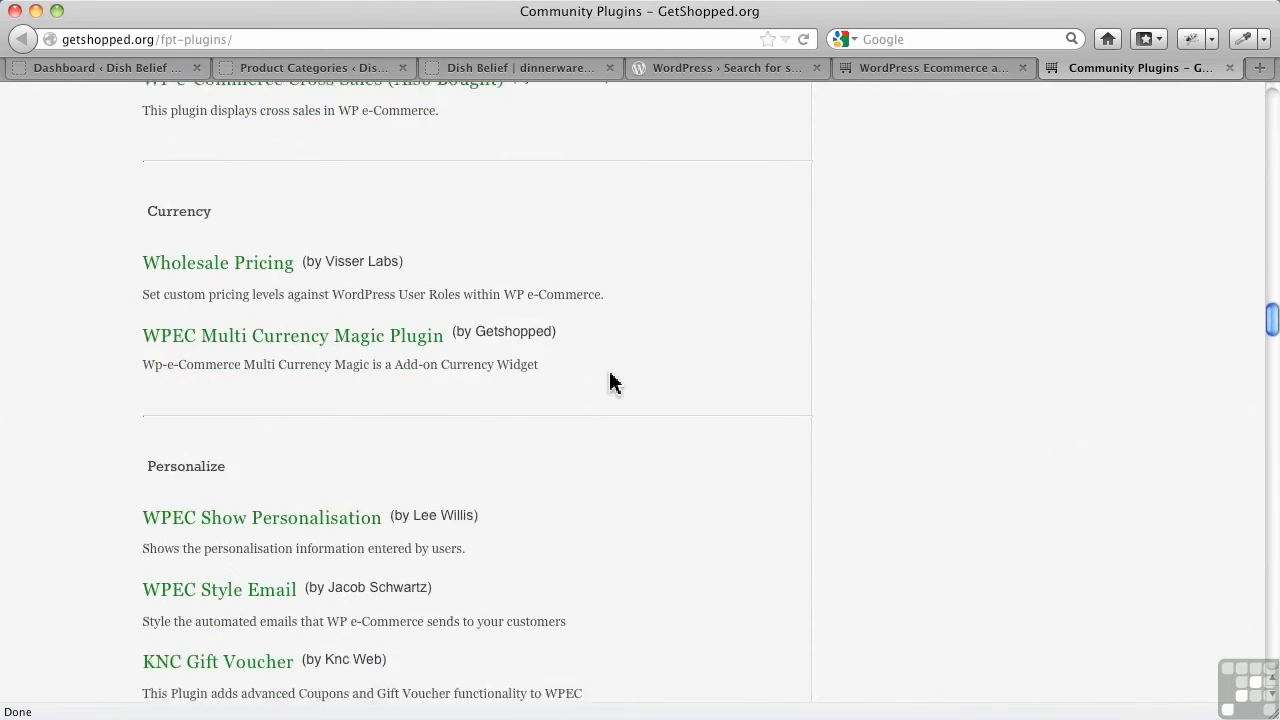
pyautogui.scroll(-7, 612, 382)
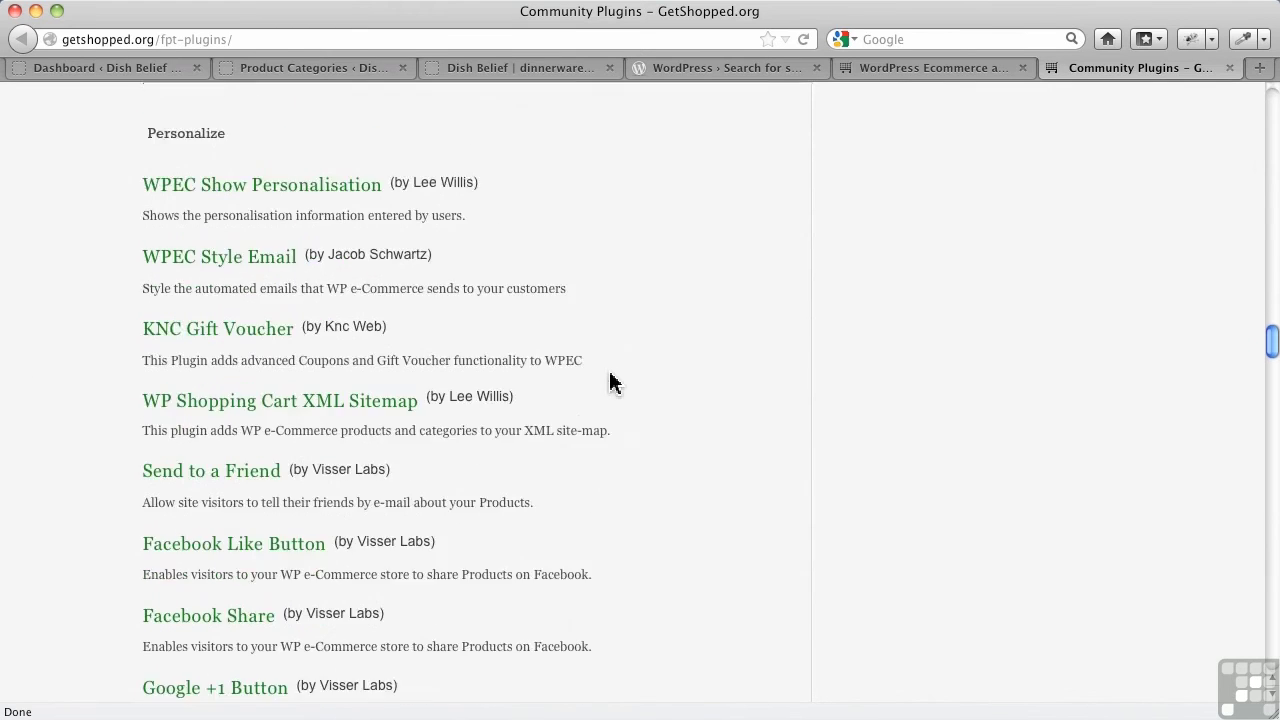
pyautogui.scroll(-9, 611, 378)
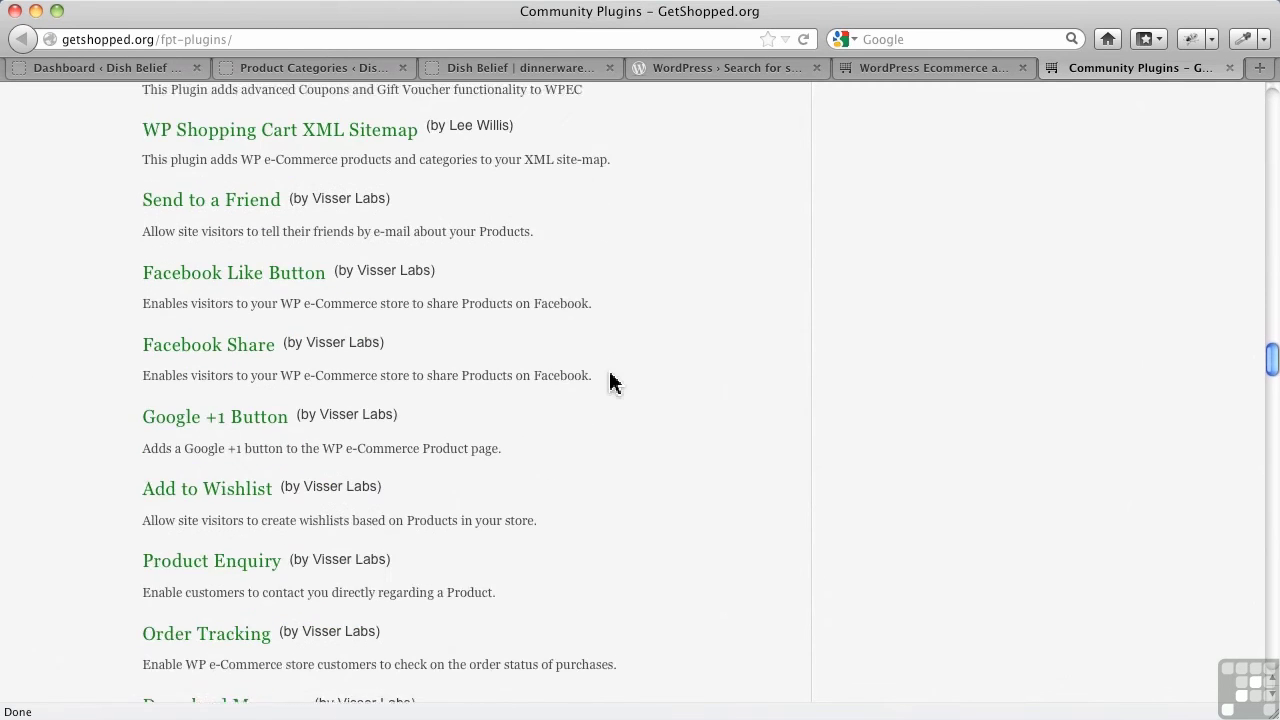
pyautogui.scroll(-3, 613, 382)
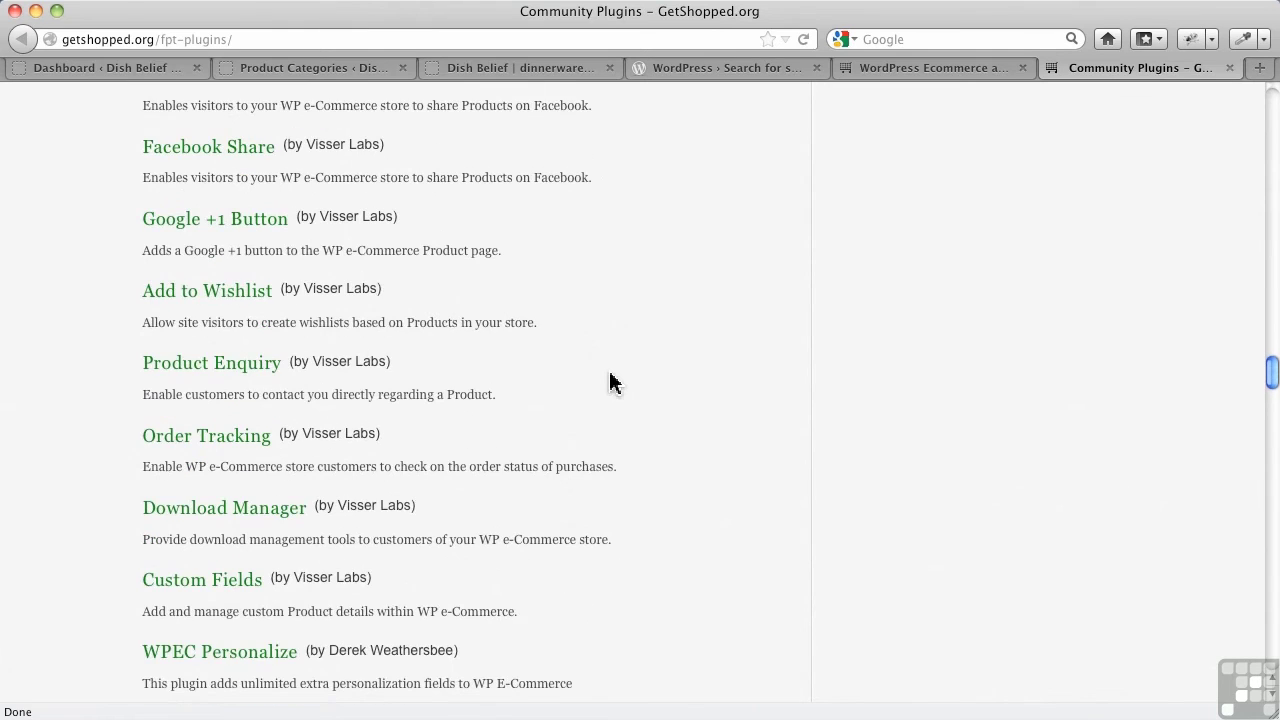
pyautogui.scroll(-20, 612, 382)
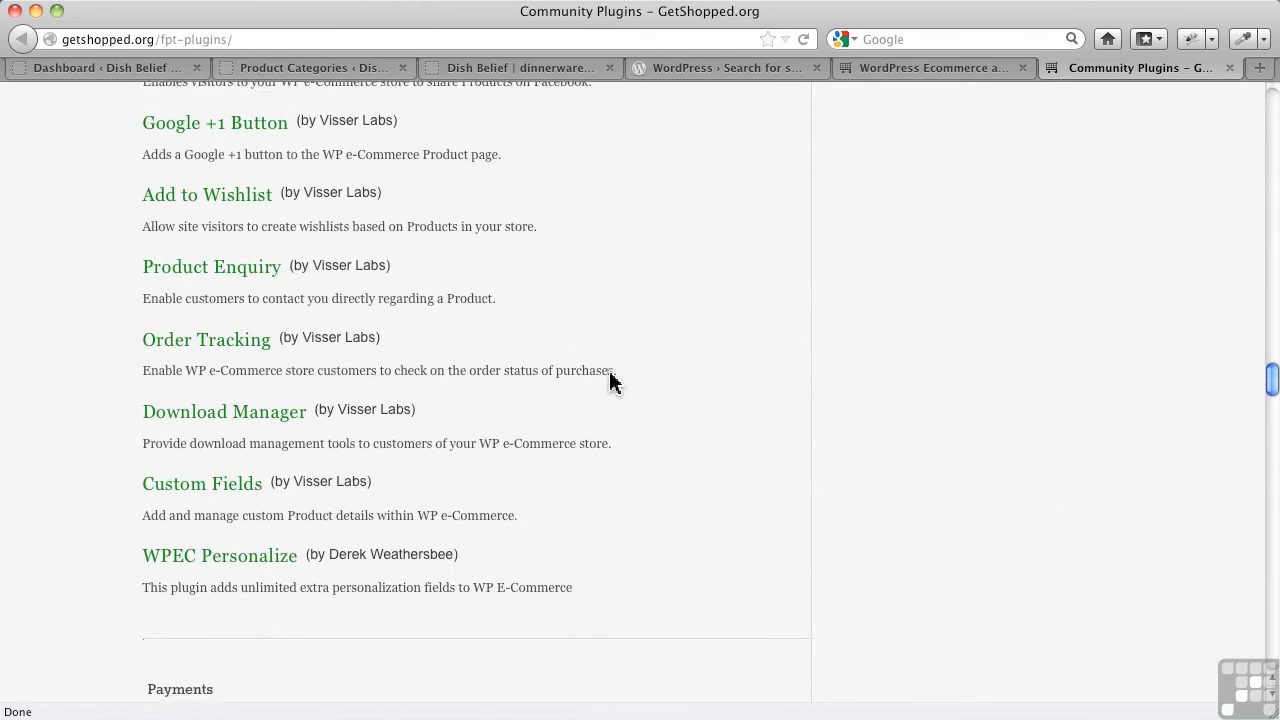
pyautogui.scroll(-3, 613, 382)
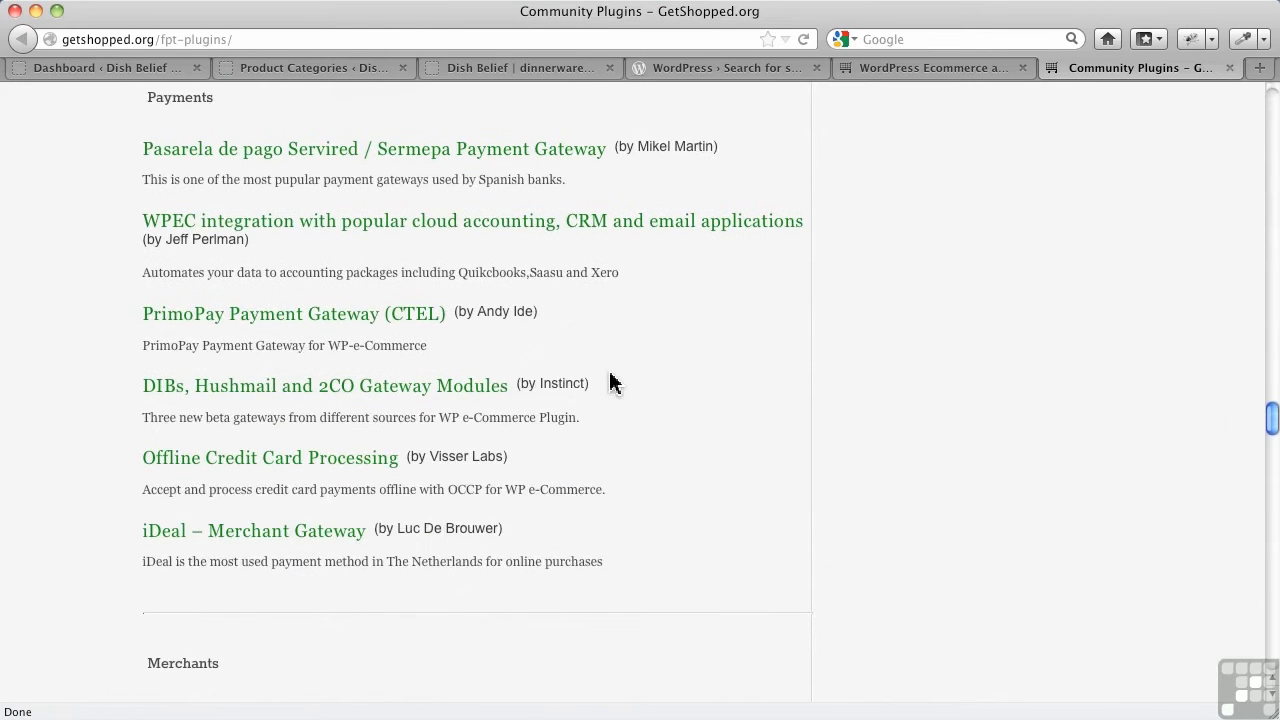
pyautogui.scroll(-7, 613, 382)
pyautogui.scroll(-10, 613, 382)
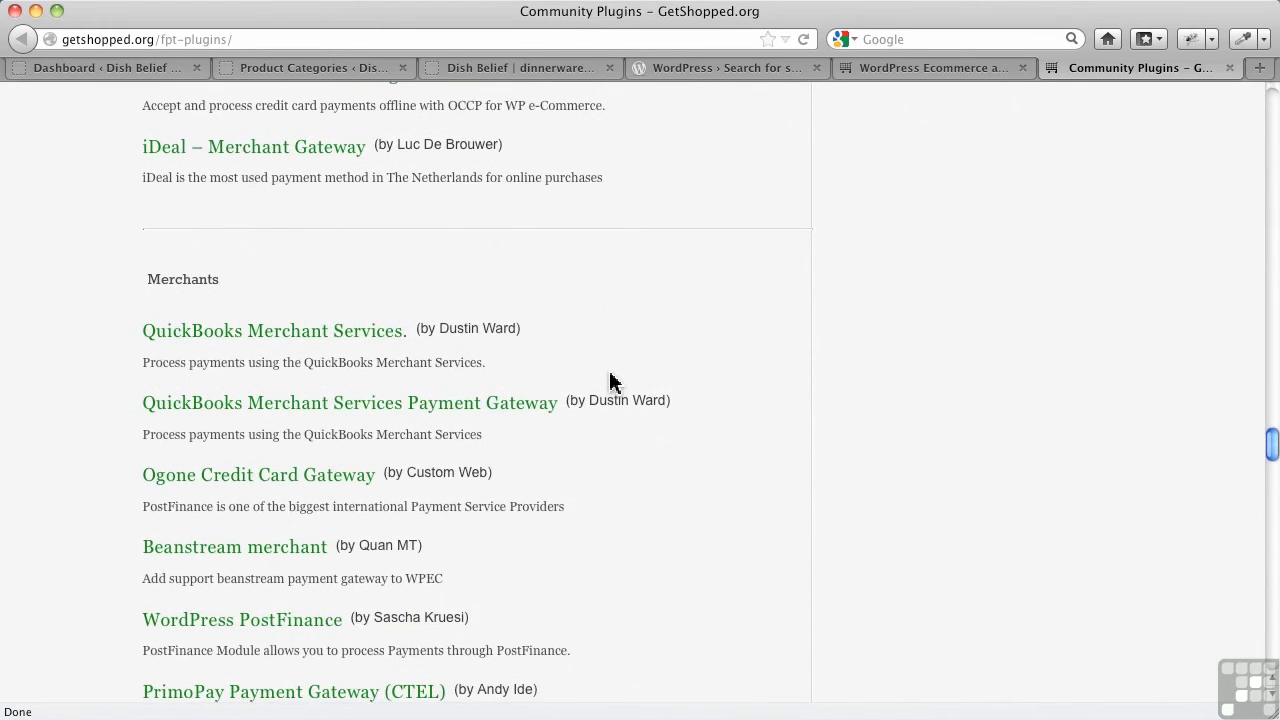
pyautogui.scroll(-9, 613, 382)
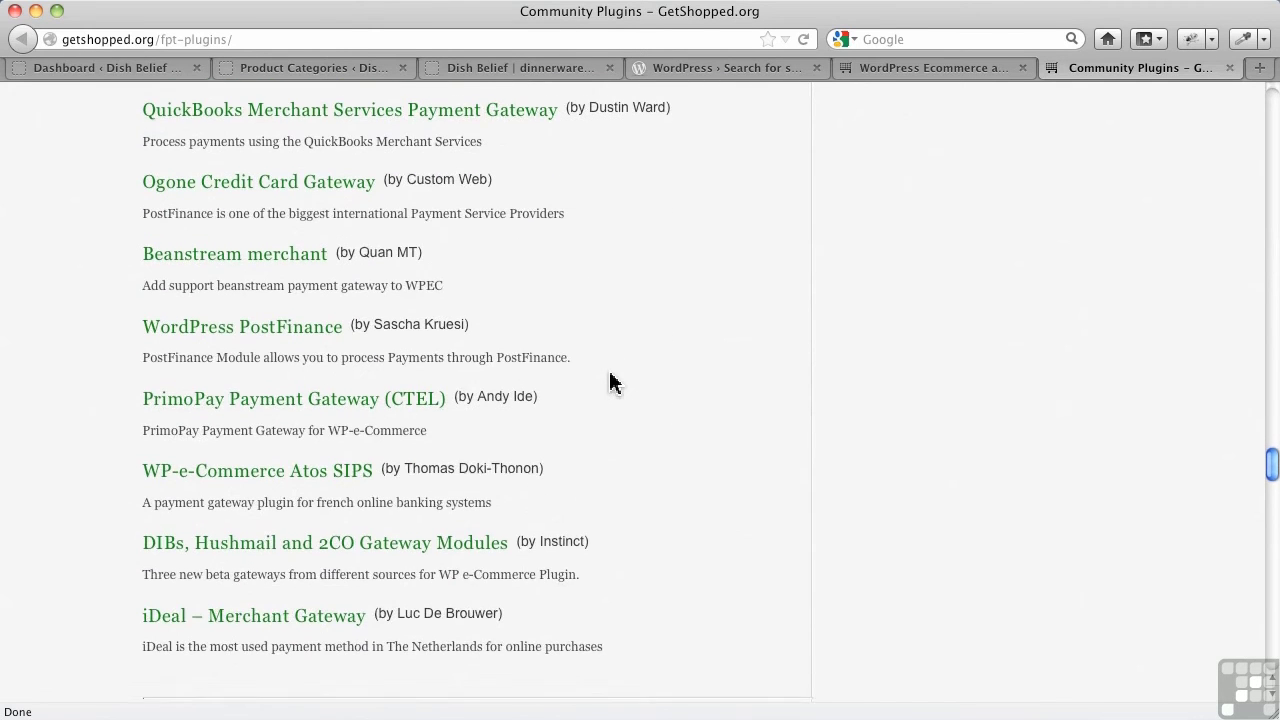
pyautogui.scroll(-15, 613, 382)
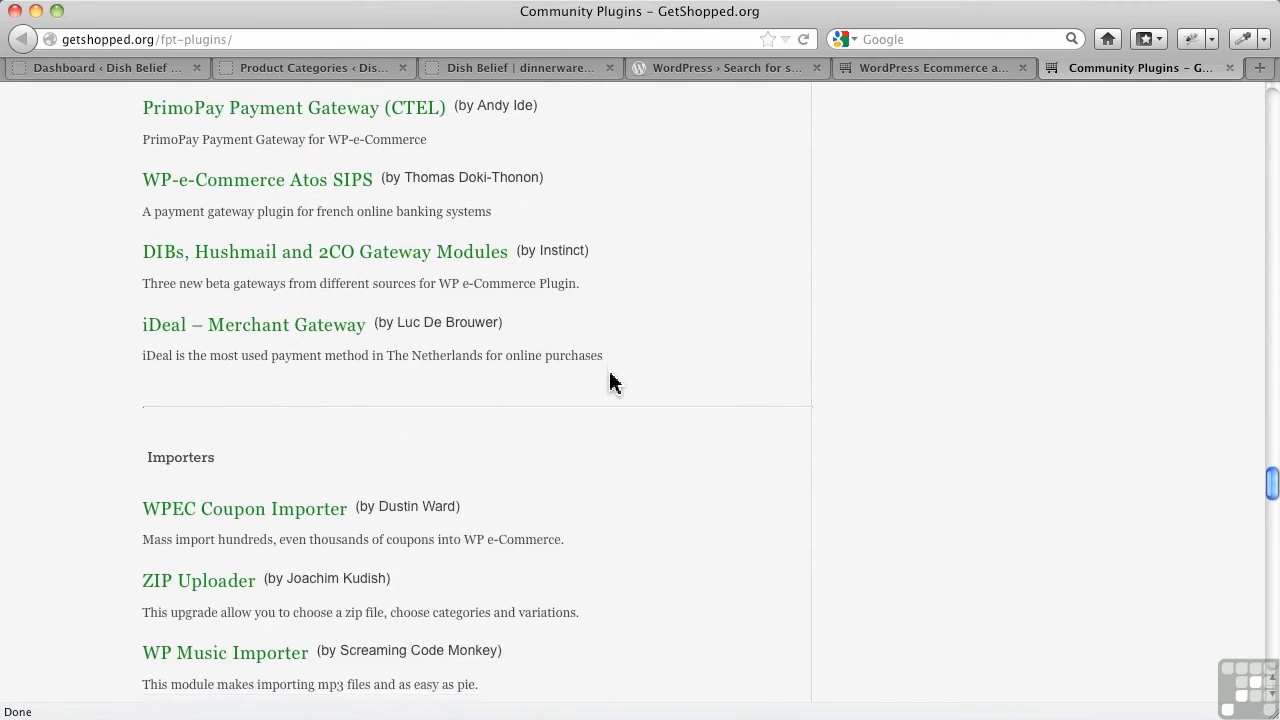
pyautogui.scroll(-5, 613, 382)
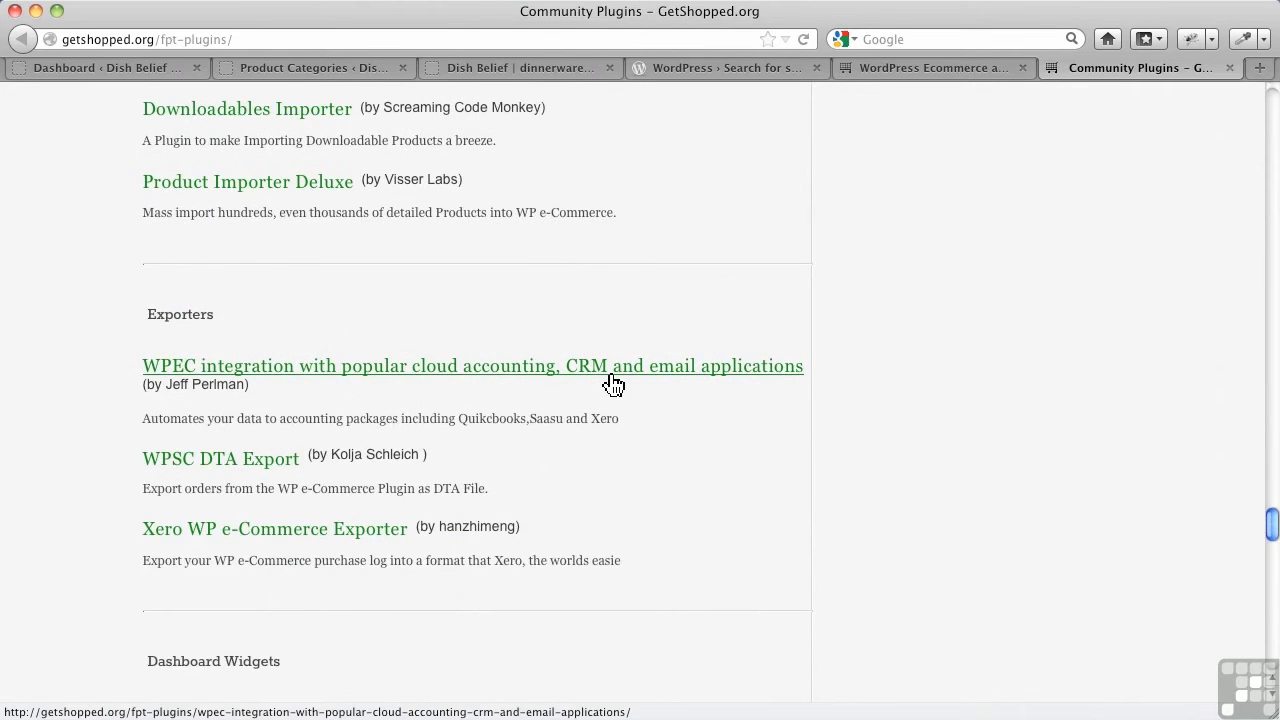
pyautogui.scroll(-1, 613, 382)
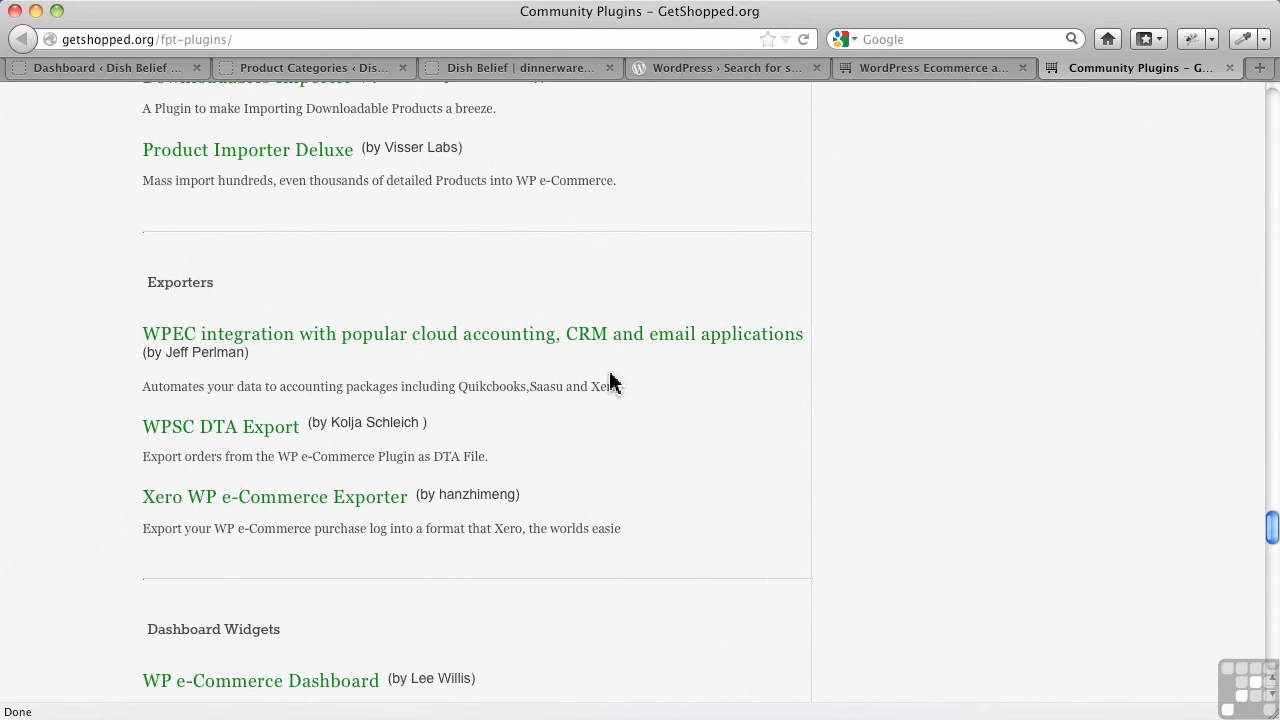
# Step: In the Dish Belief WordPress admin, search for new plugins with the keyword "wp e-commerce"
pyautogui.click(110, 70)
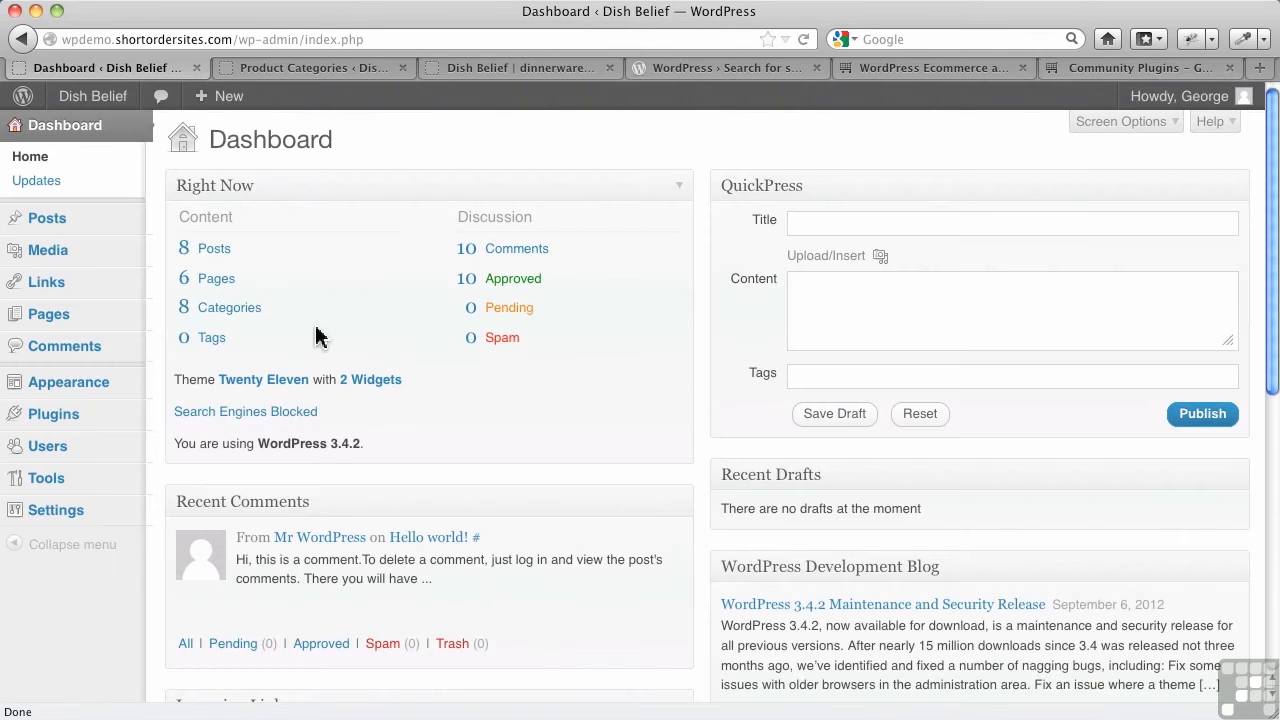
pyautogui.moveTo(92, 422)
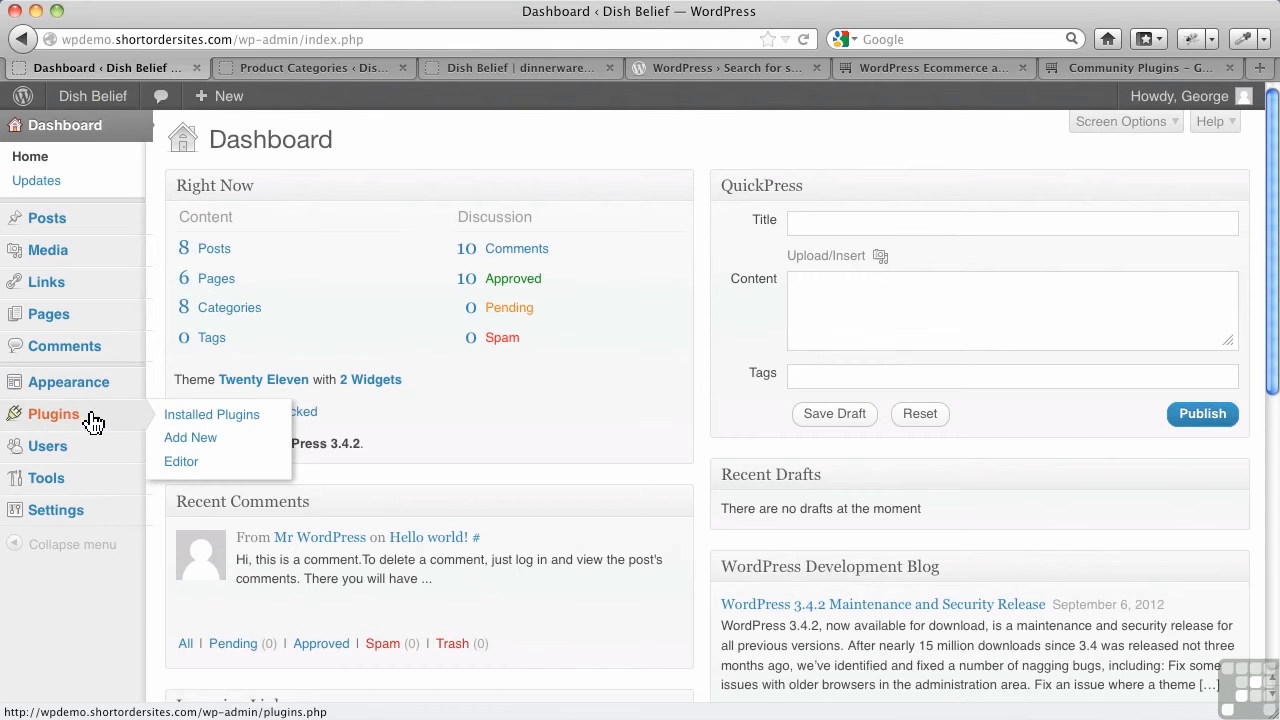
pyautogui.click(182, 445)
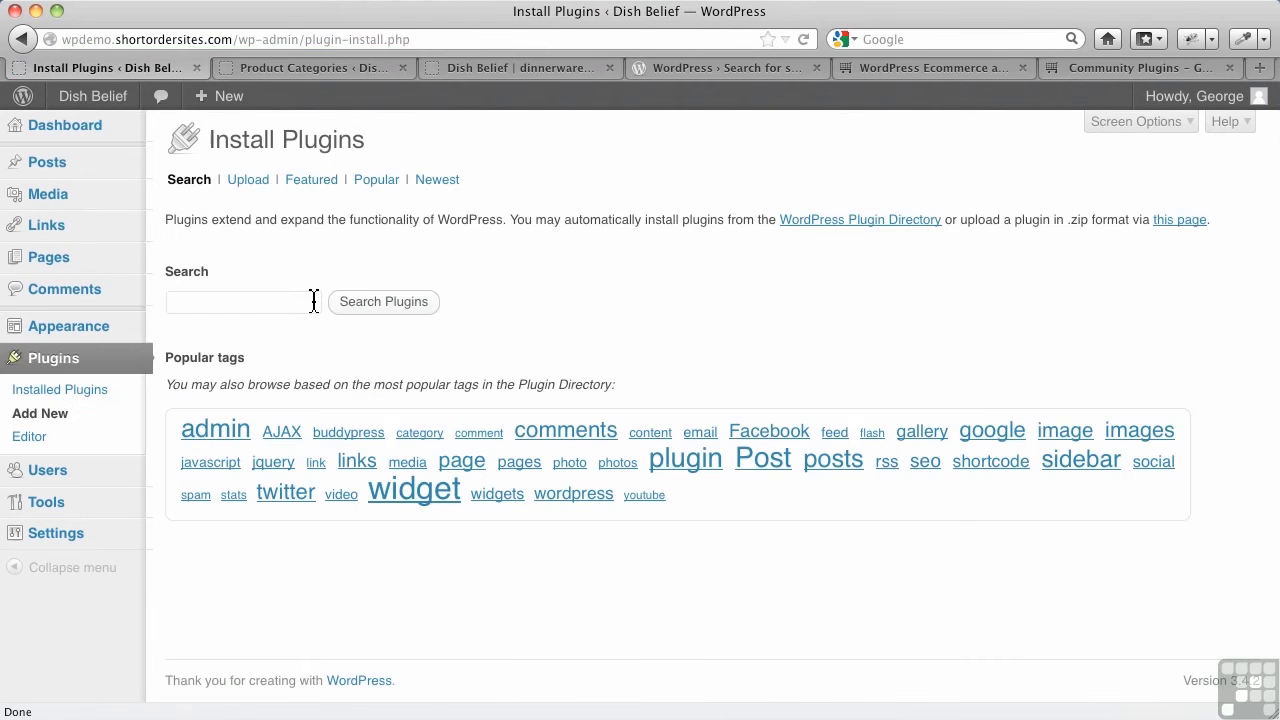
pyautogui.click(277, 303)
pyautogui.write('wp')
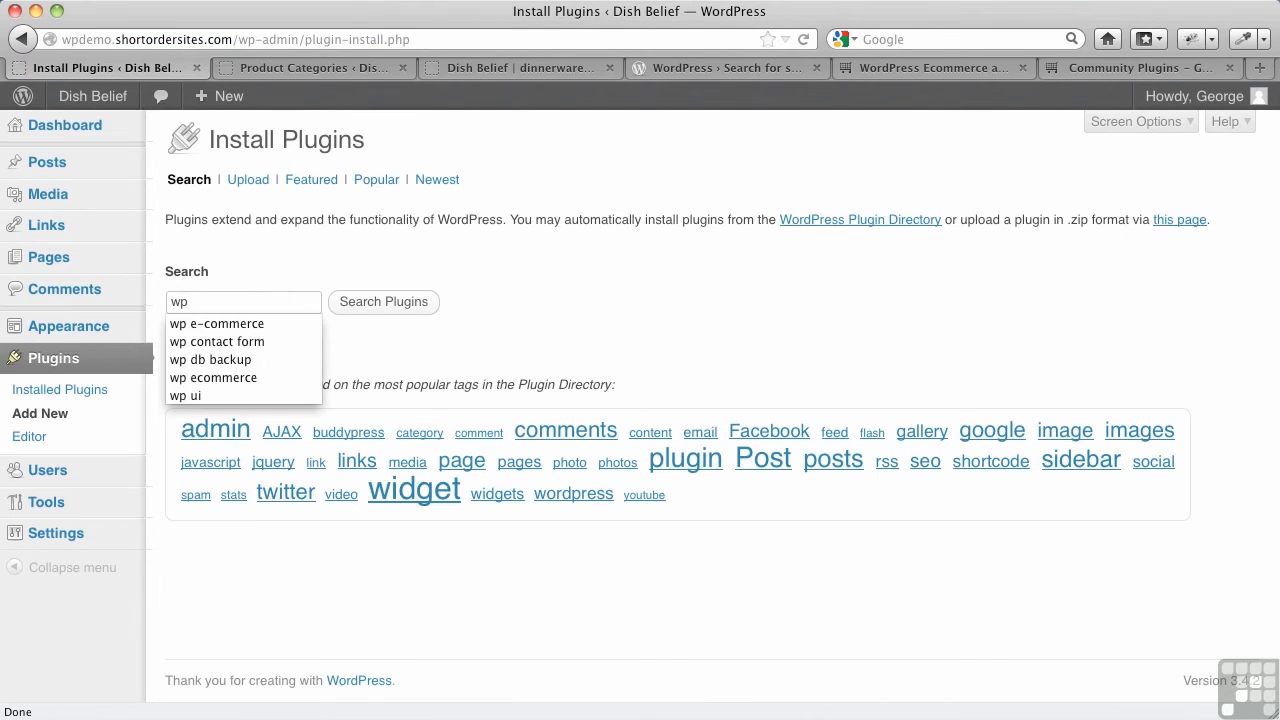
pyautogui.click(254, 324)
pyautogui.click(384, 310)
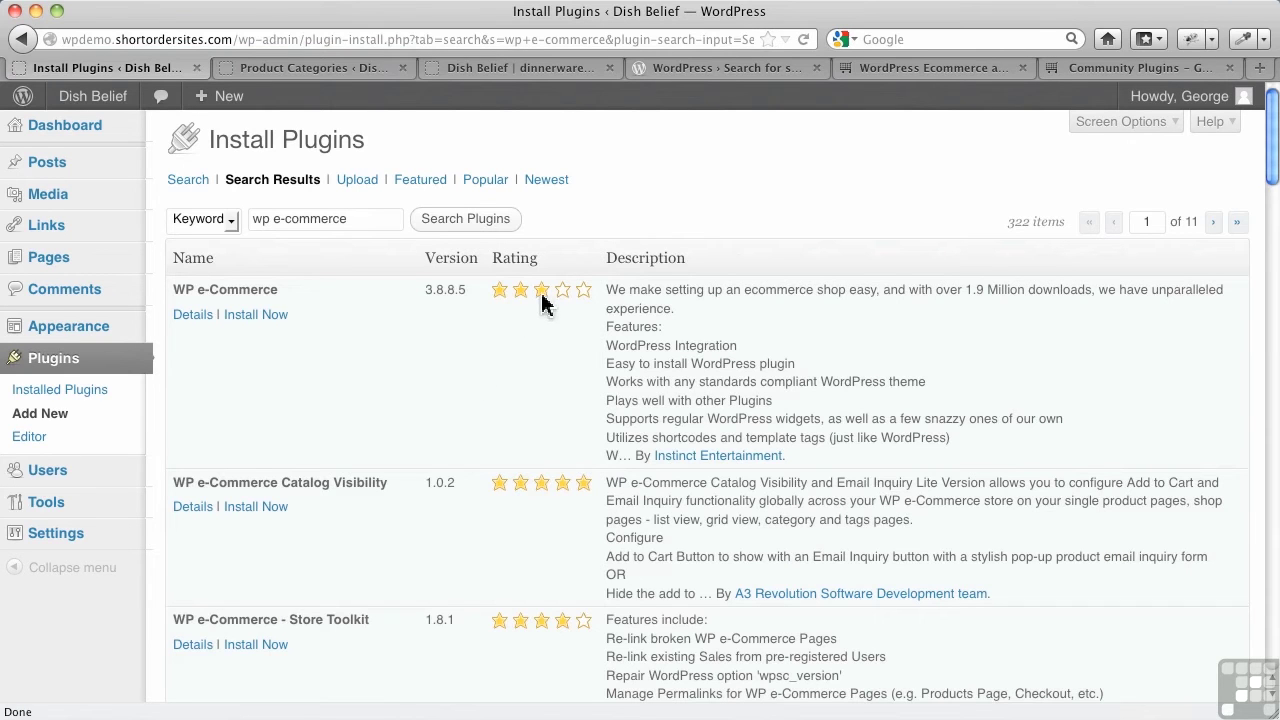
# Step: Install the WP e-Commerce plugin from the search results and confirm the installation
pyautogui.moveTo(542, 303)
pyautogui.click(277, 318)
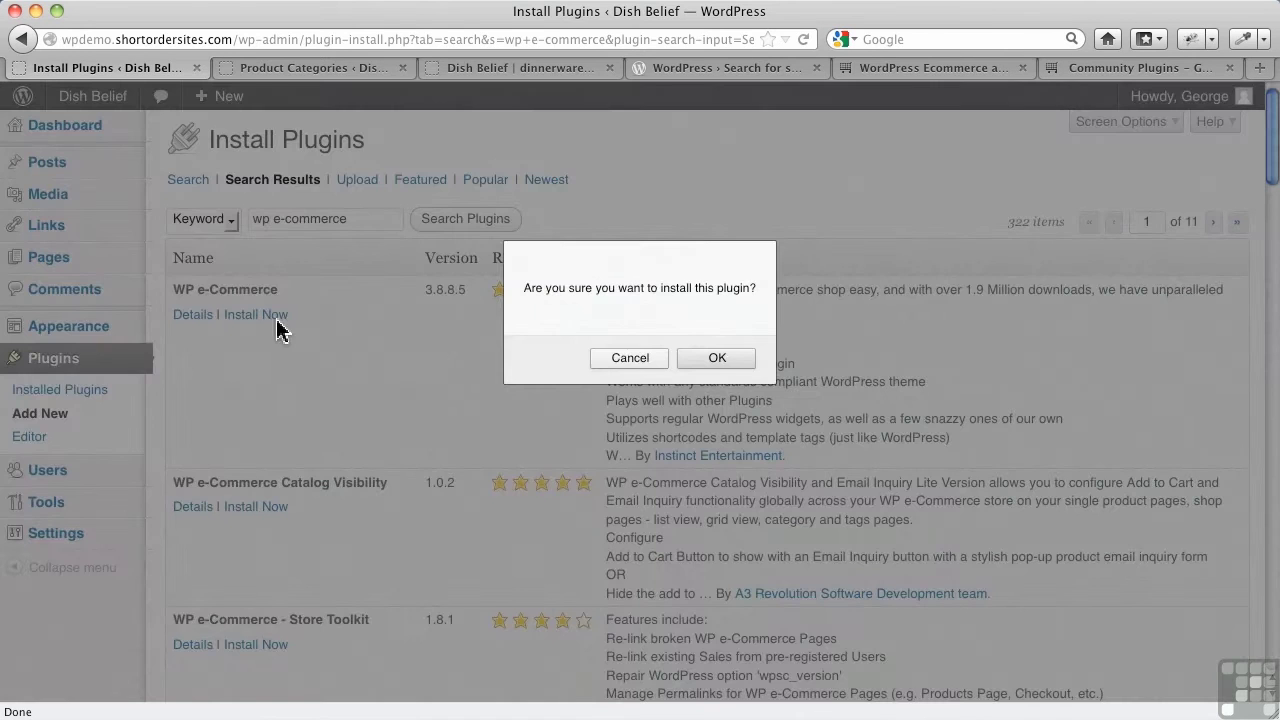
pyautogui.click(716, 358)
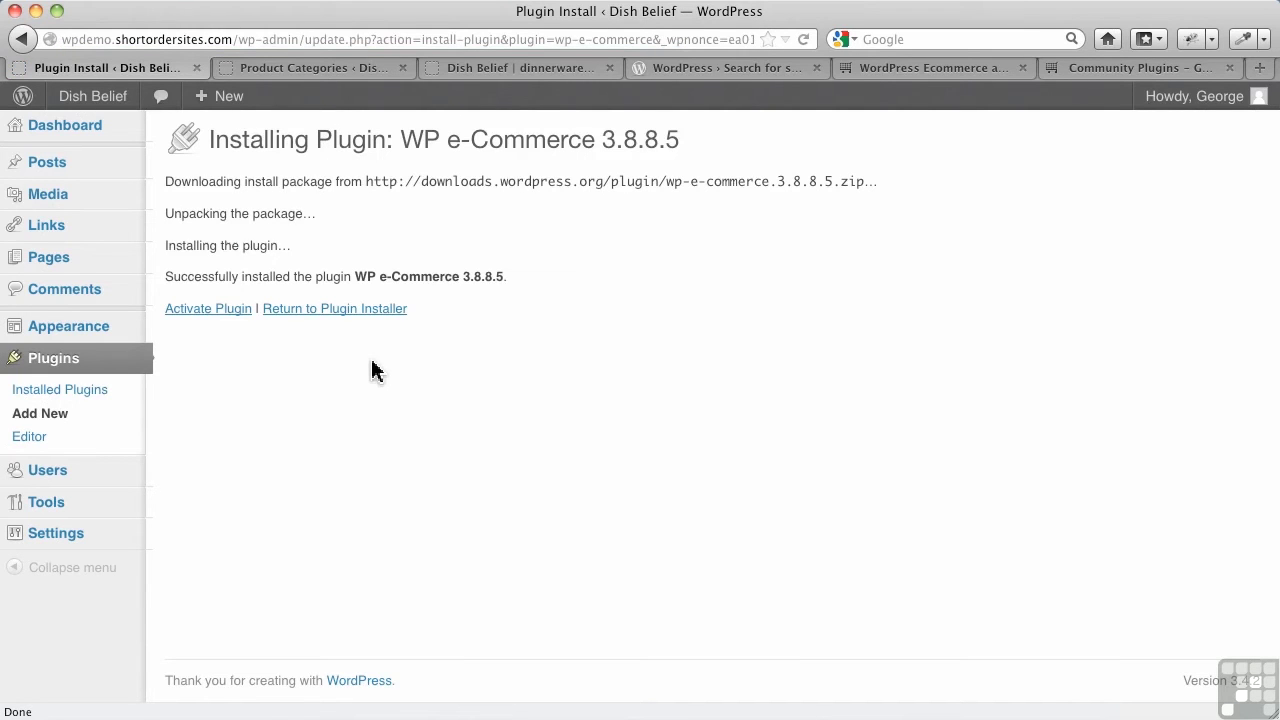
# Step: Activate the WP e-Commerce plugin and review the template files in Advanced Theme Settings through the offer to update the active theme
pyautogui.click(236, 316)
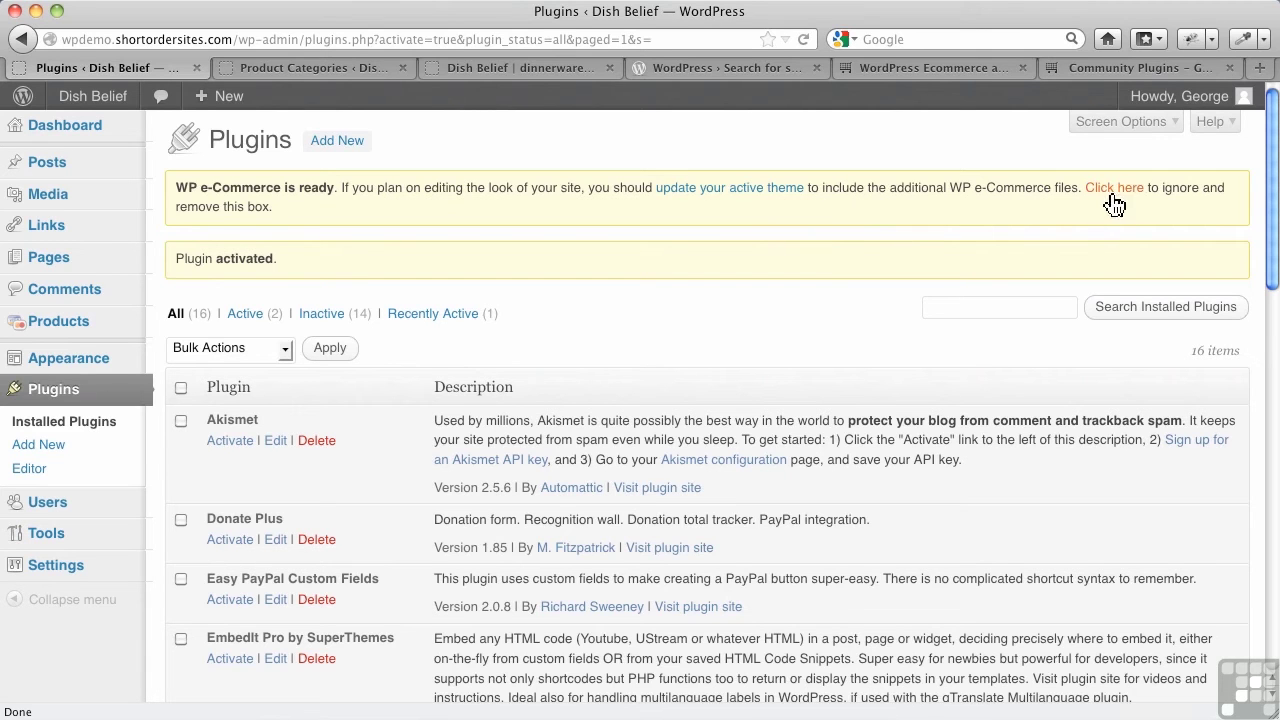
pyautogui.click(768, 193)
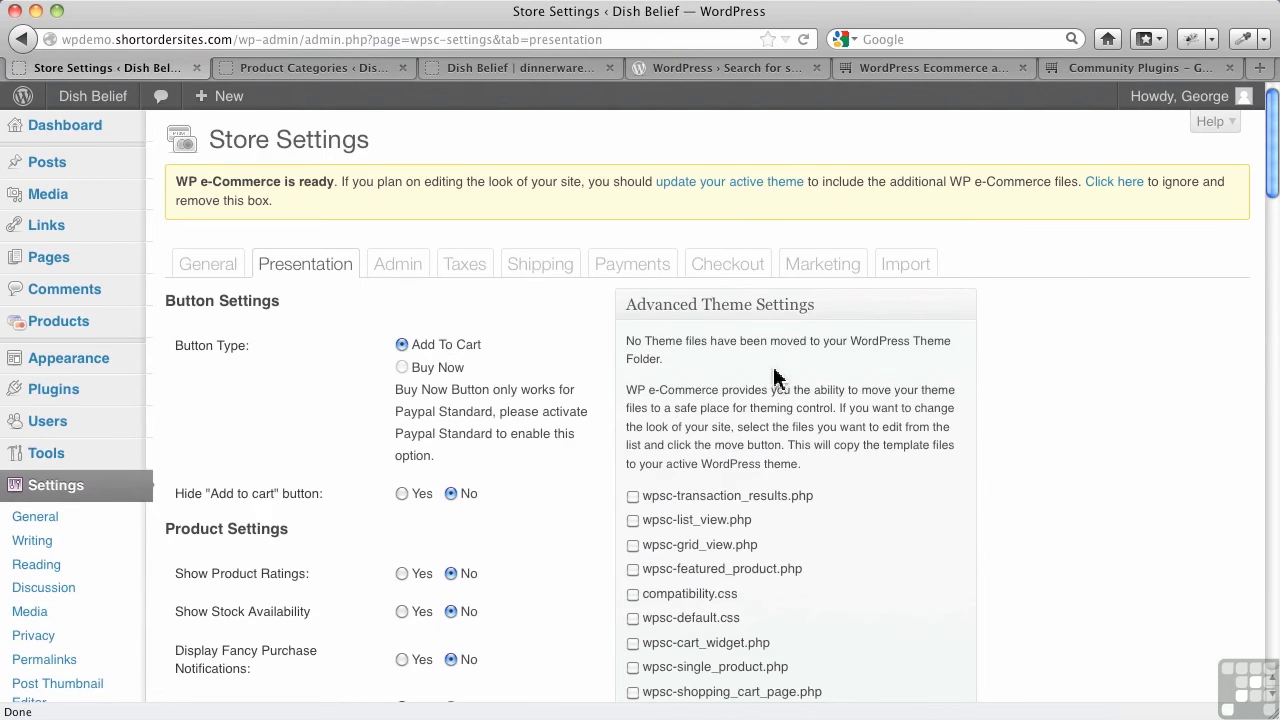
pyautogui.scroll(-3, 799, 414)
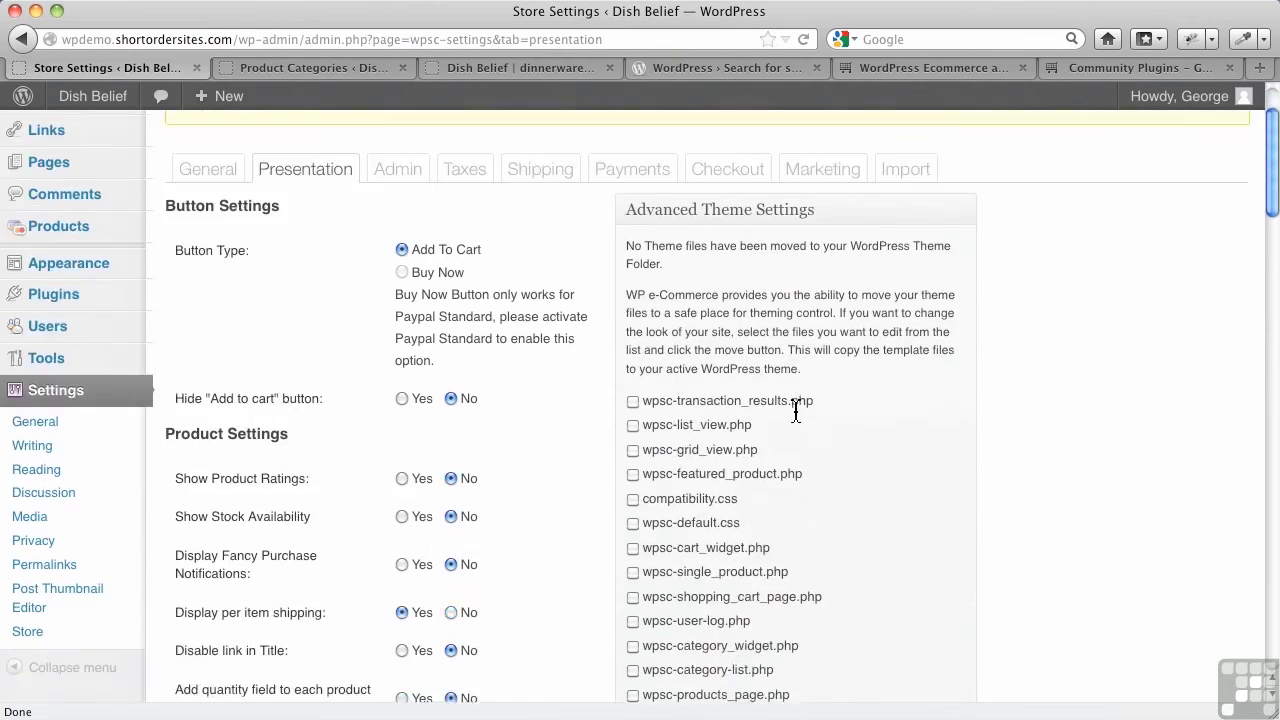
pyautogui.scroll(-1, 799, 414)
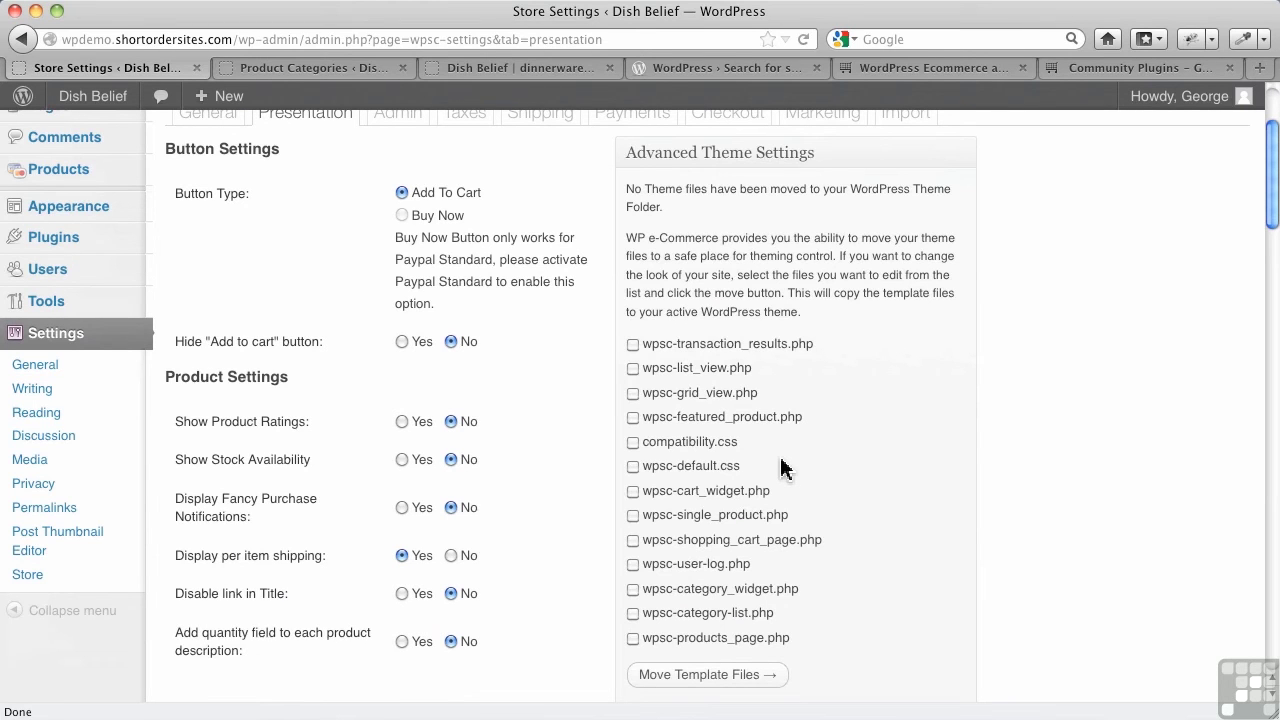
pyautogui.scroll(3, 783, 468)
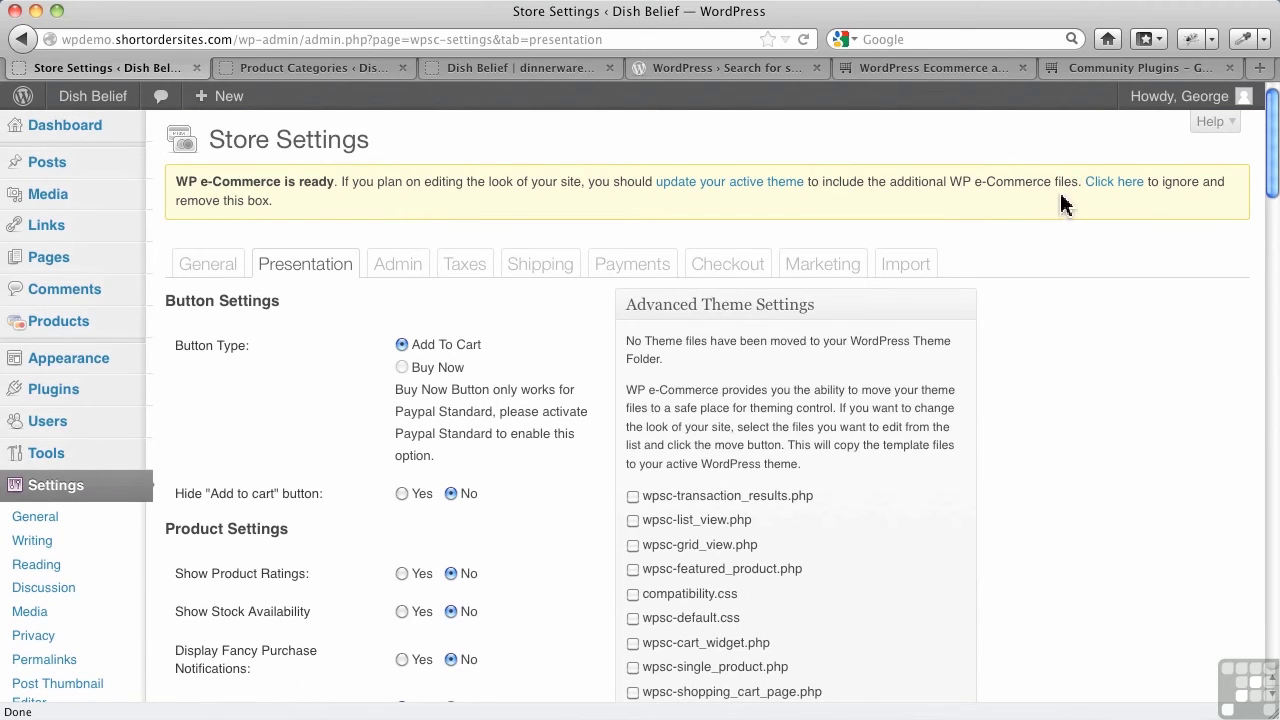
# Step: Dismiss the WP e-Commerce theme-update notice, and open the Store settings after checking the added Products options
pyautogui.click(1112, 192)
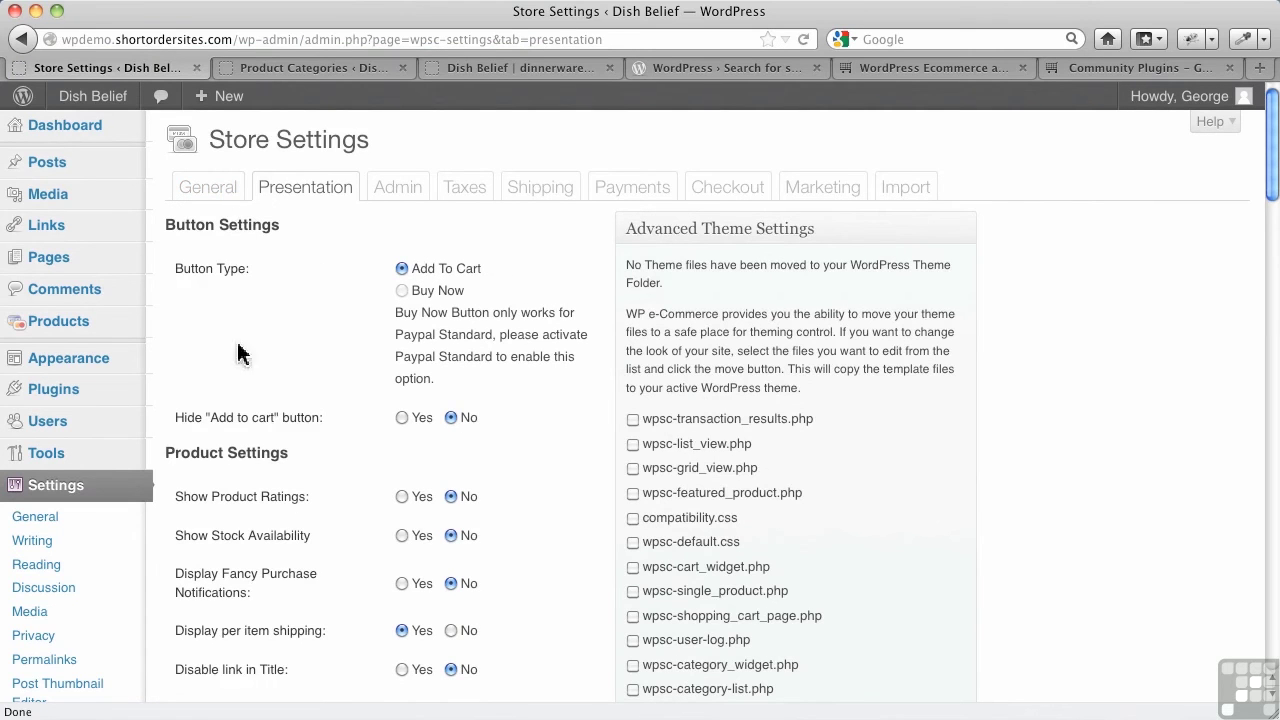
pyautogui.scroll(-1, 91, 443)
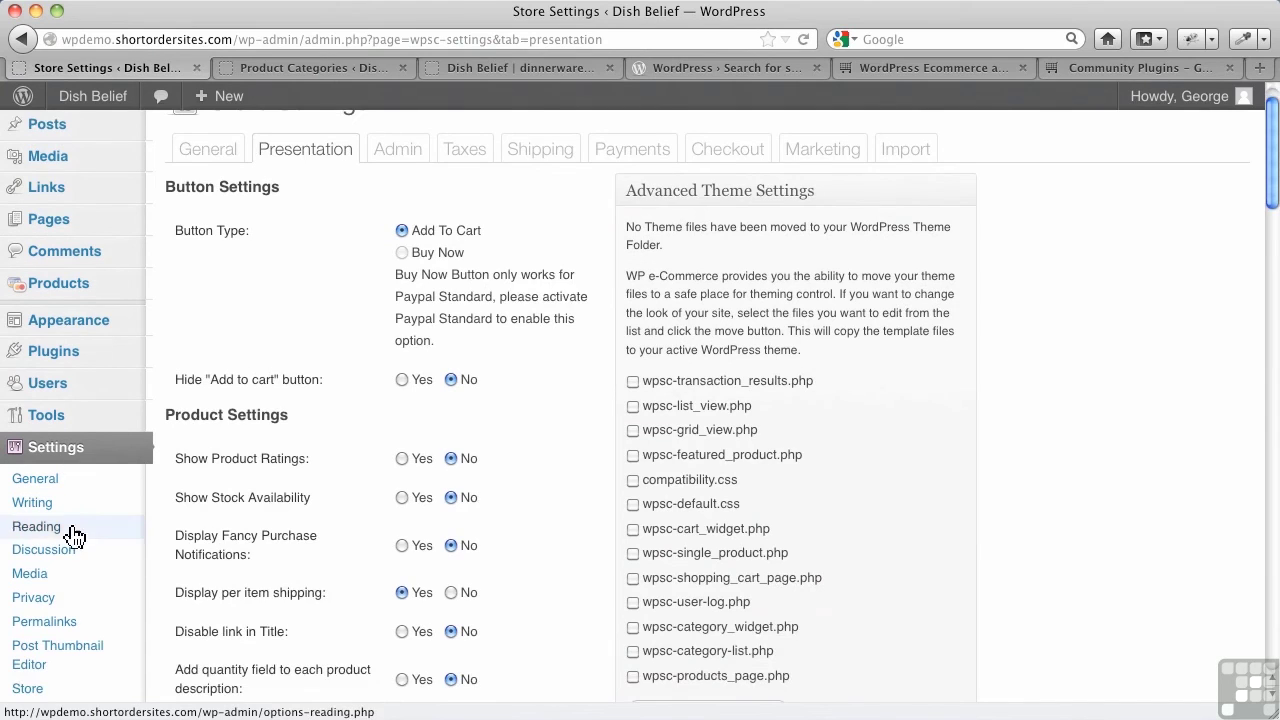
pyautogui.scroll(-3, 75, 538)
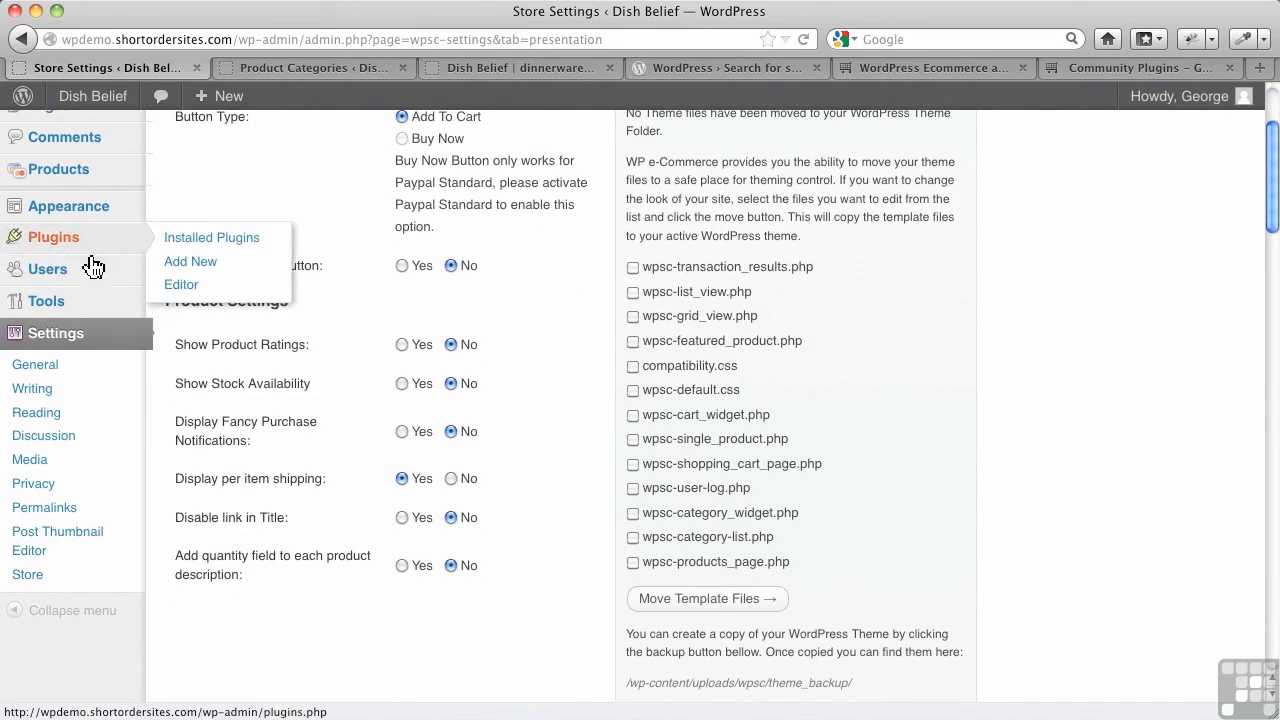
pyautogui.moveTo(93, 183)
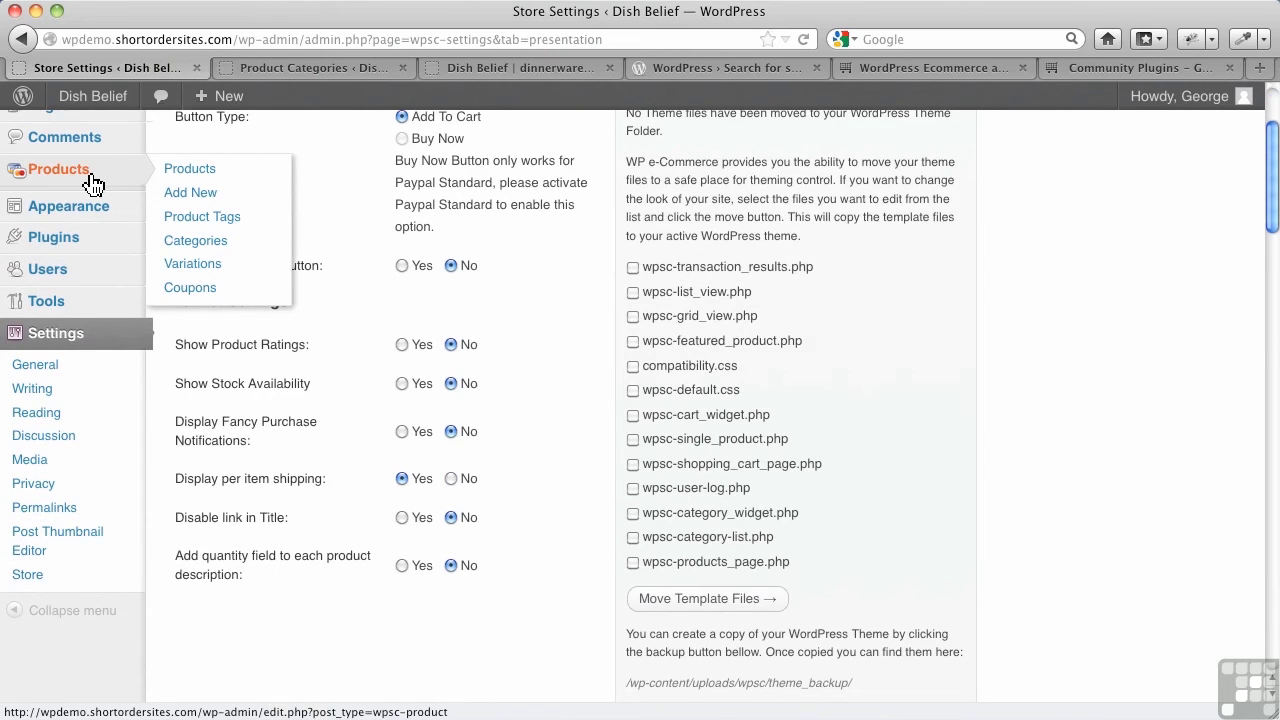
pyautogui.click(57, 588)
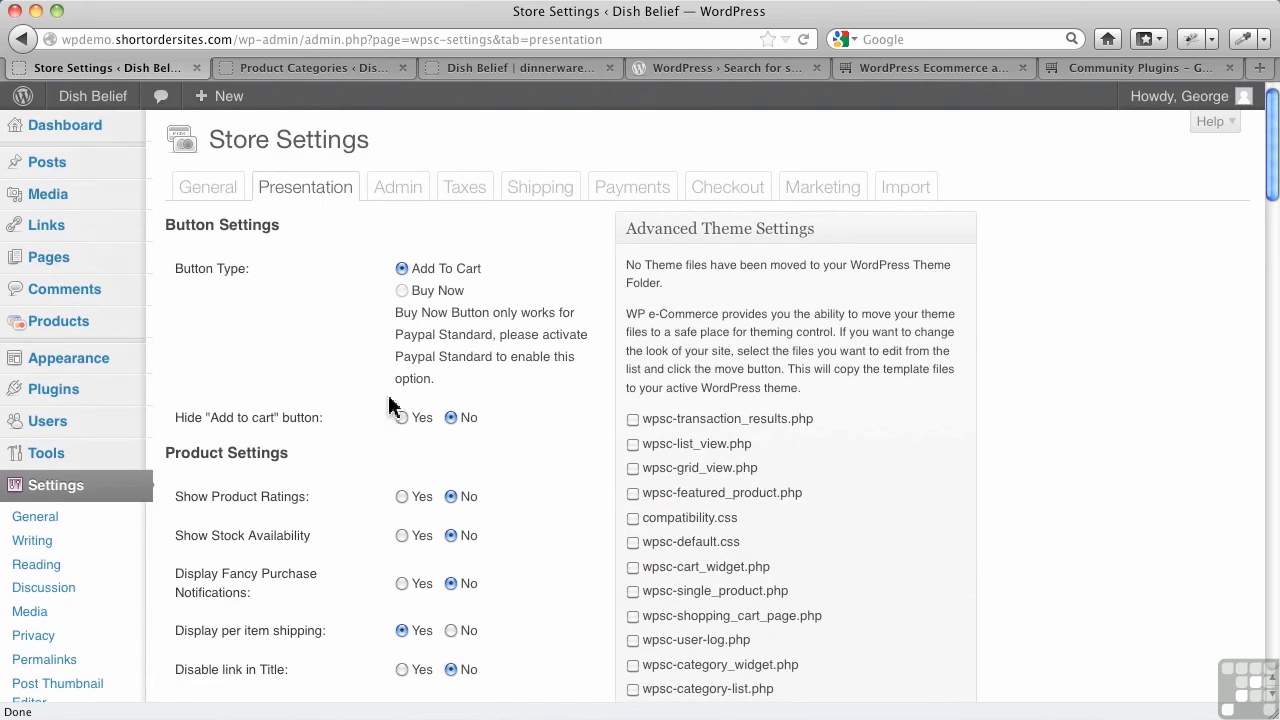
# Step: In the General store settings, set the base country to Canada and the region to British Columbia
pyautogui.click(216, 197)
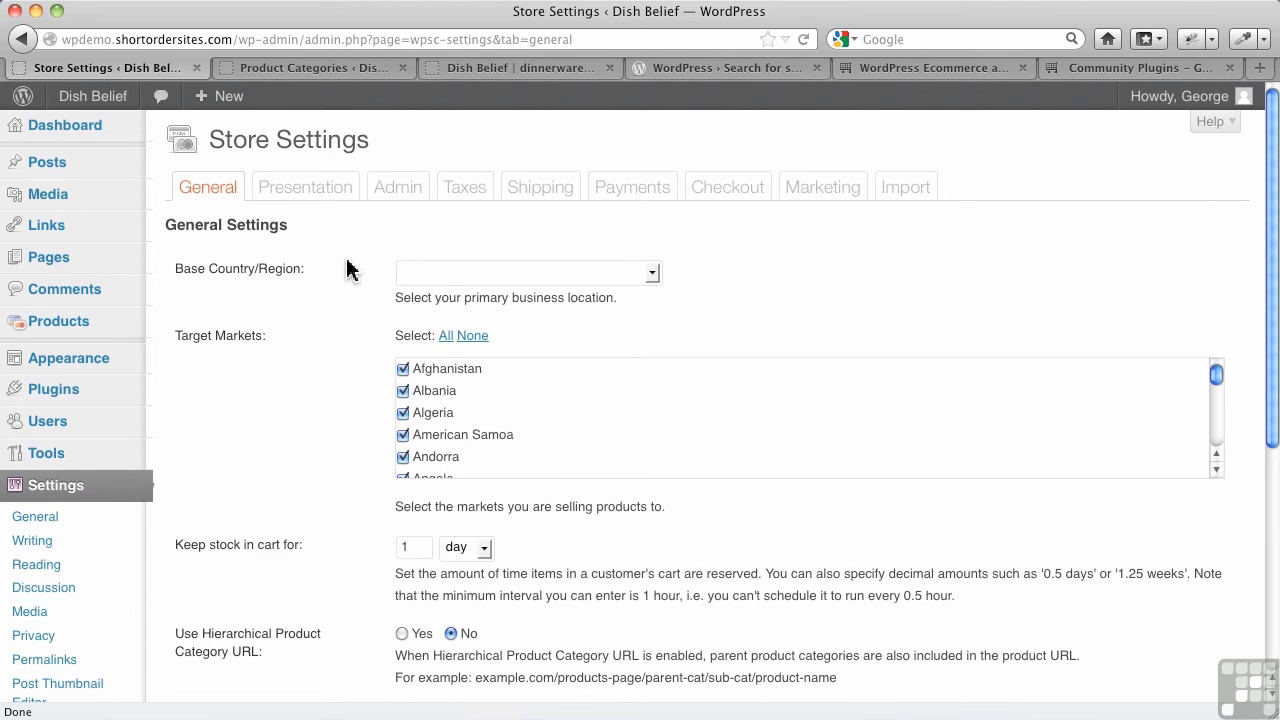
pyautogui.click(652, 281)
pyautogui.scroll(-3, 478, 410)
pyautogui.scroll(-7, 450, 450)
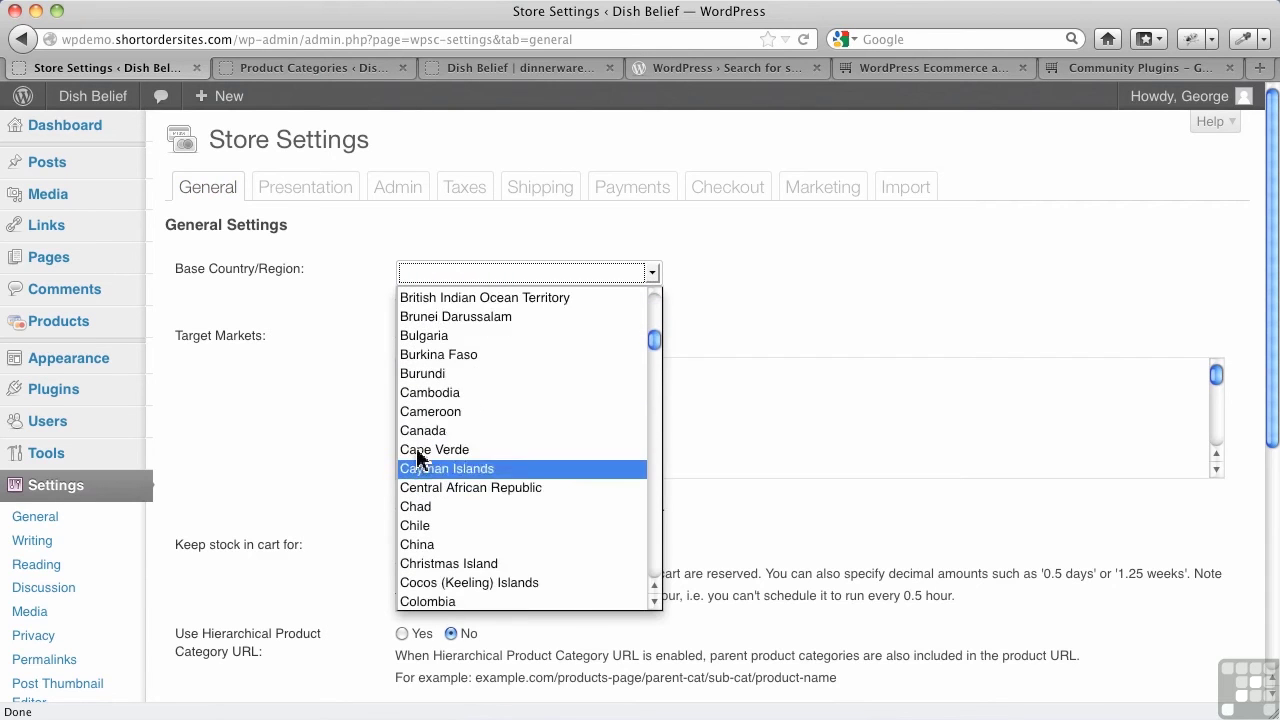
pyautogui.click(424, 431)
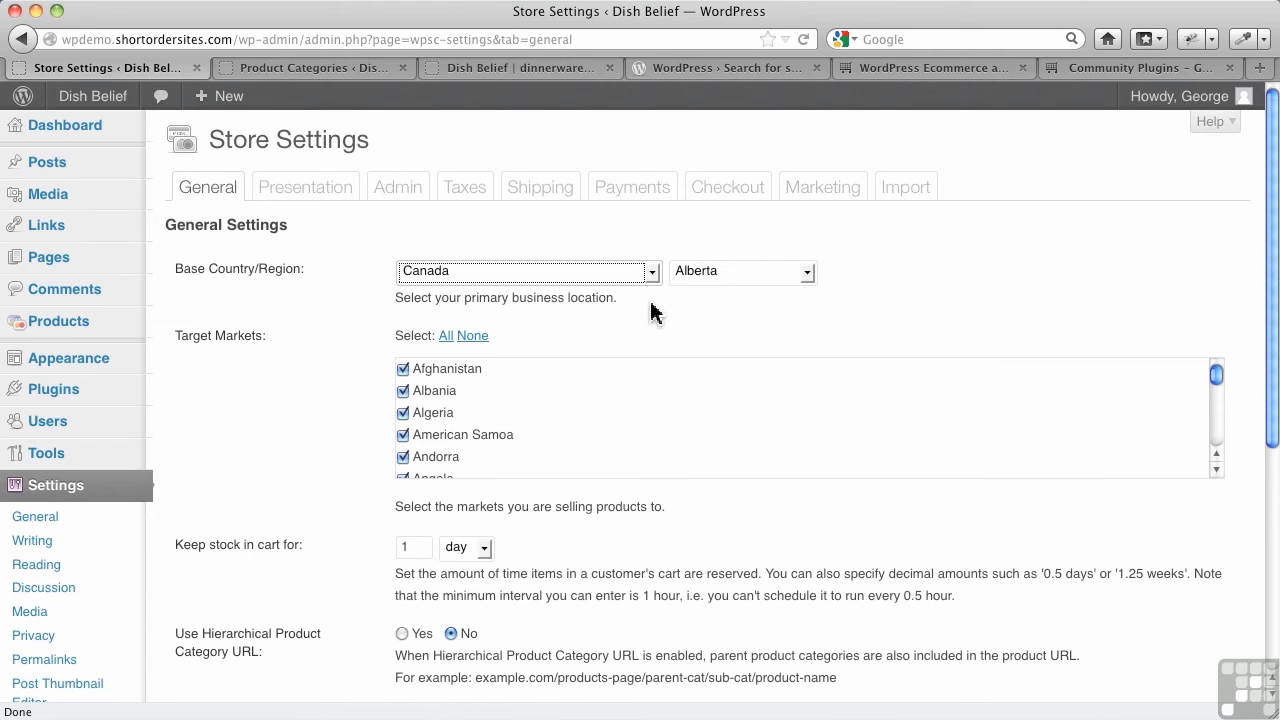
pyautogui.click(748, 275)
pyautogui.click(736, 316)
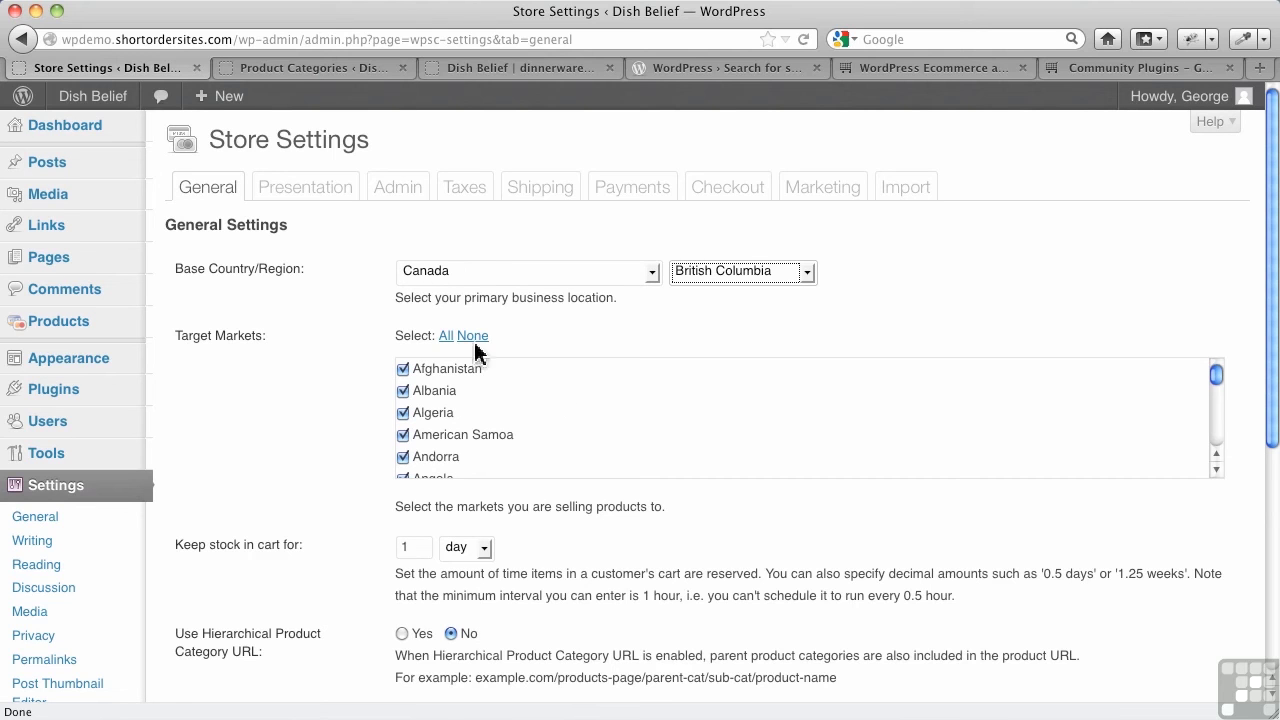
# Step: Deselect all target markets and select USA as a market for the store's products
pyautogui.scroll(-1, 565, 413)
pyautogui.scroll(-6, 565, 413)
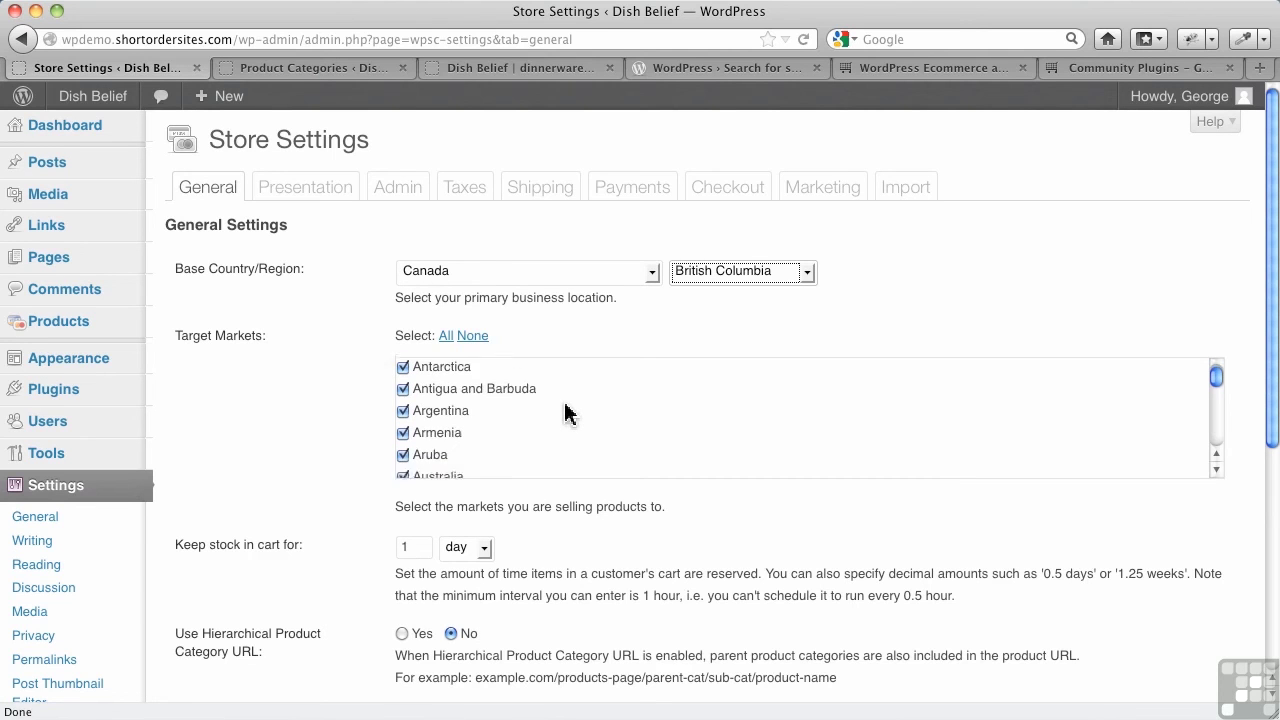
pyautogui.scroll(-7, 565, 413)
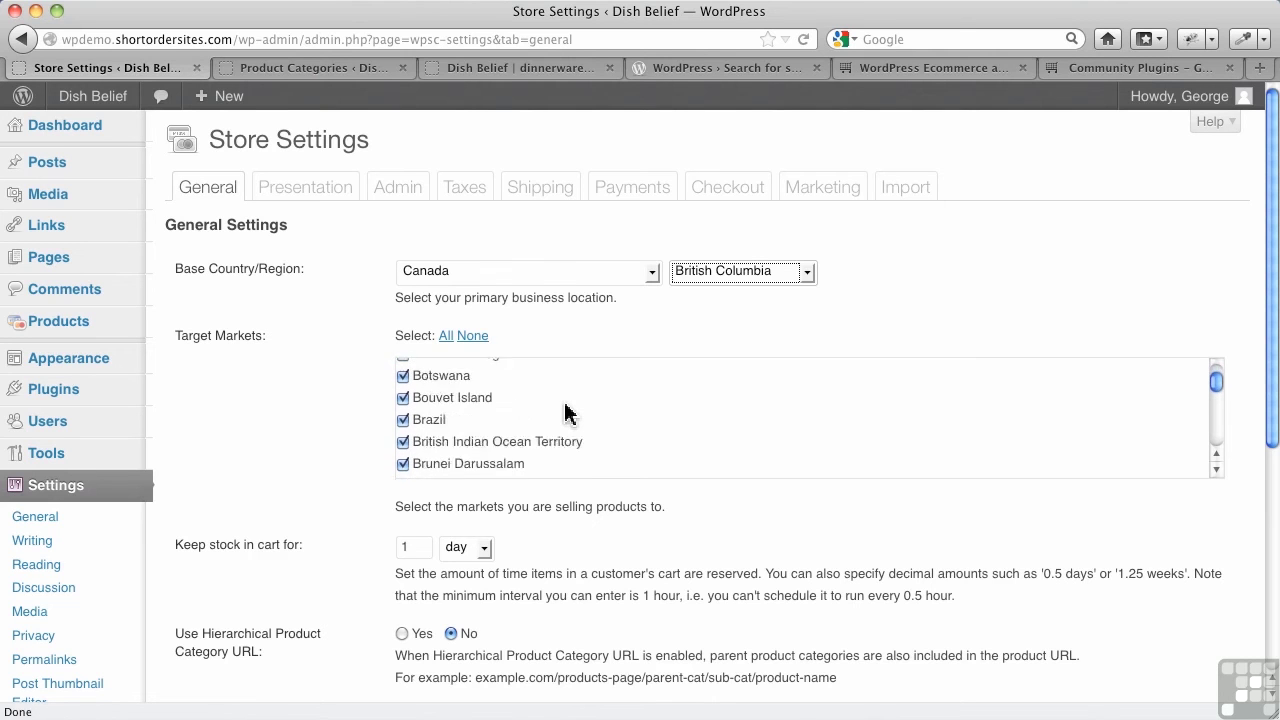
pyautogui.scroll(-8, 565, 413)
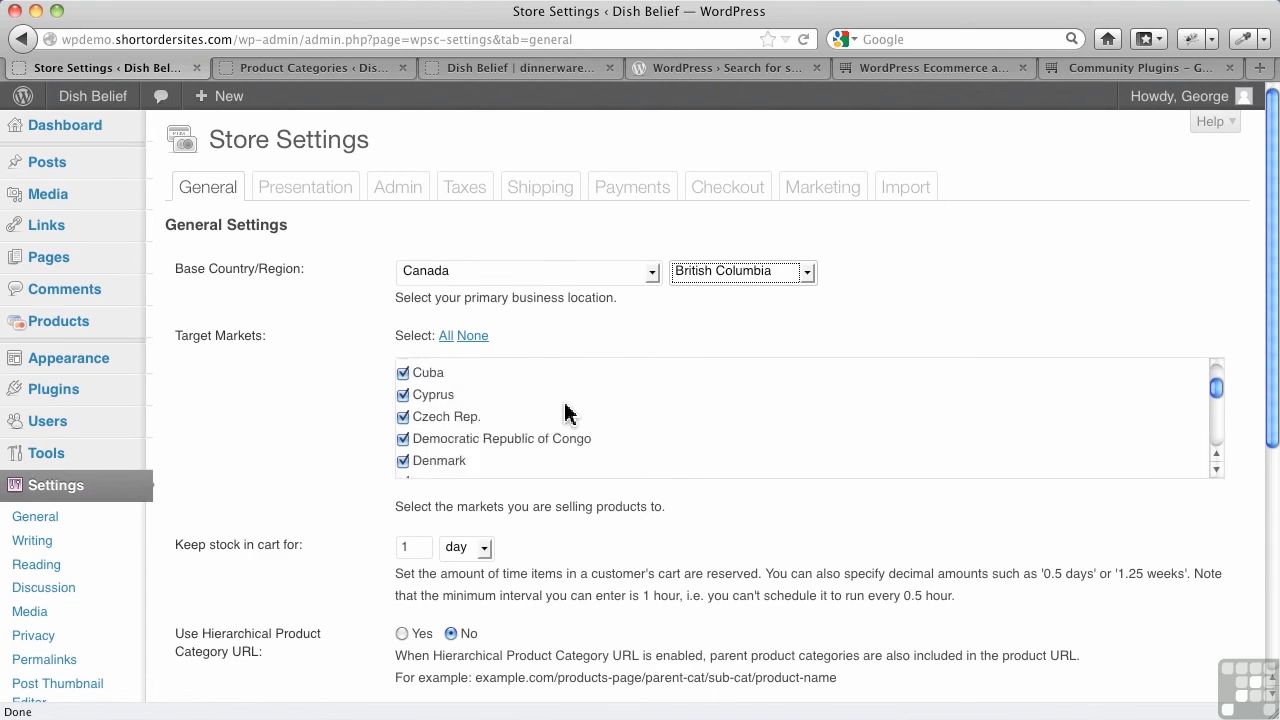
pyautogui.click(476, 338)
pyautogui.scroll(-7, 531, 423)
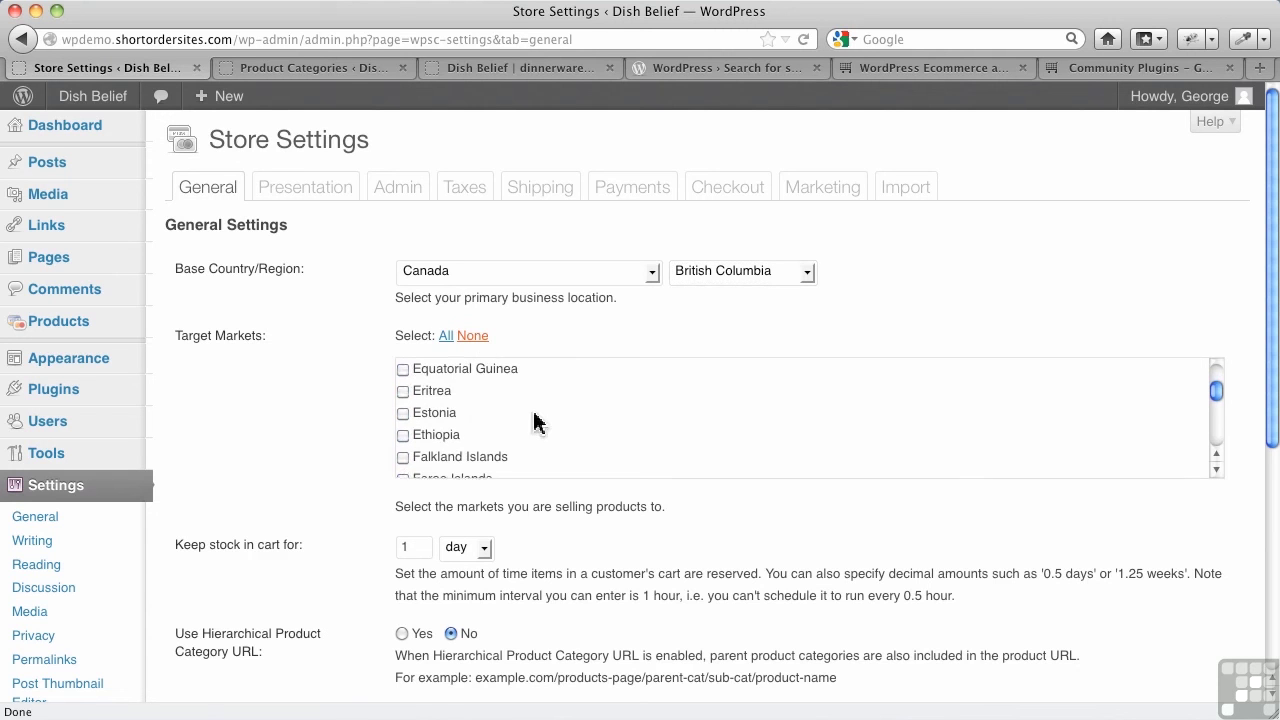
pyautogui.scroll(-5, 537, 425)
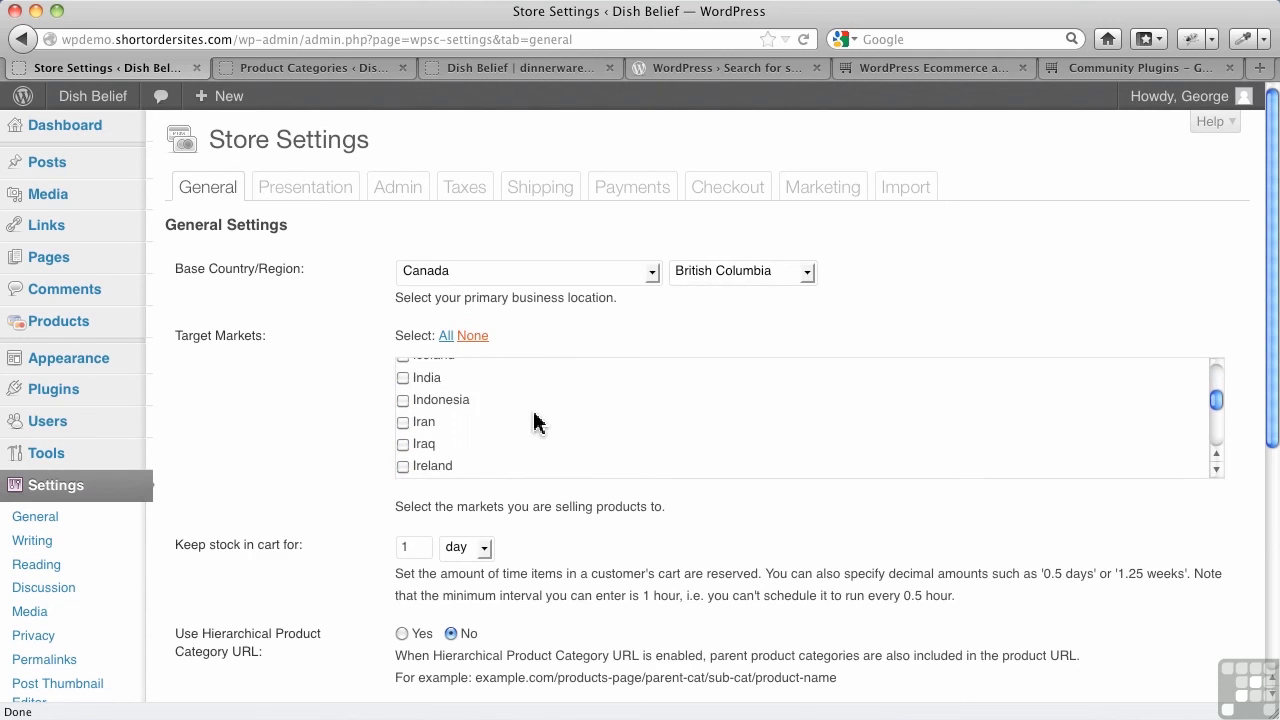
pyautogui.scroll(-10, 534, 423)
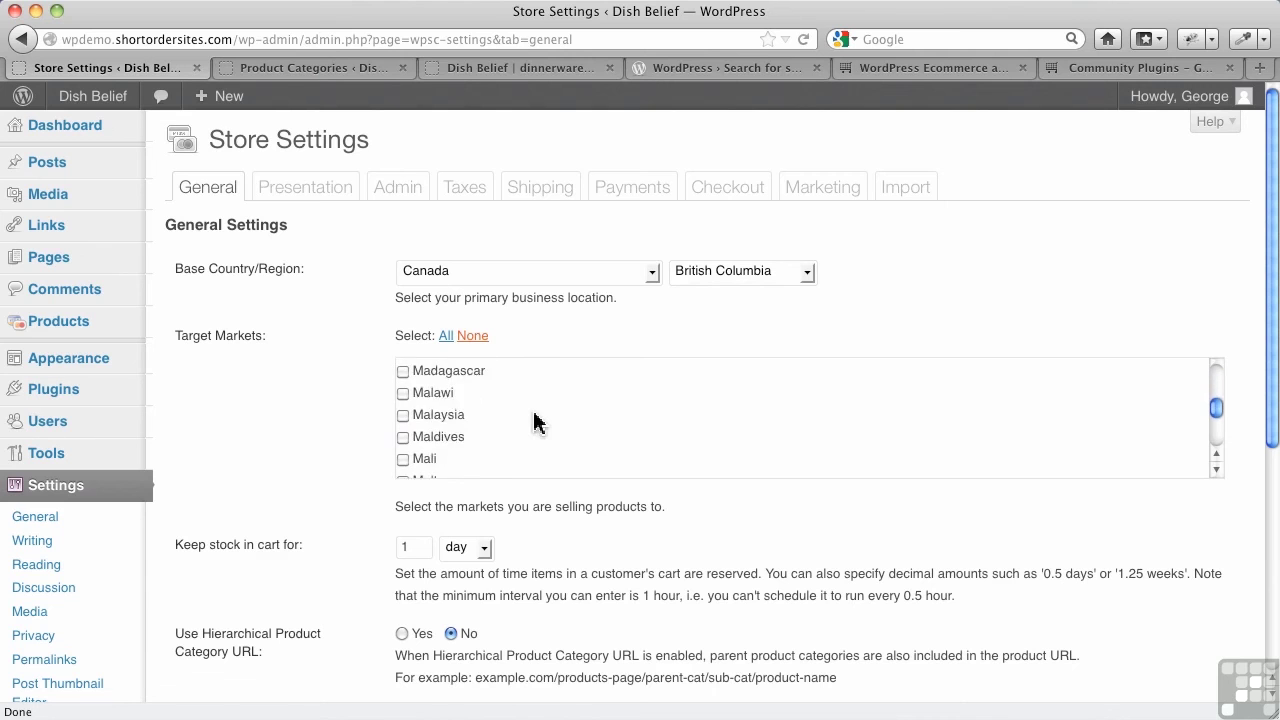
pyautogui.scroll(-10, 534, 423)
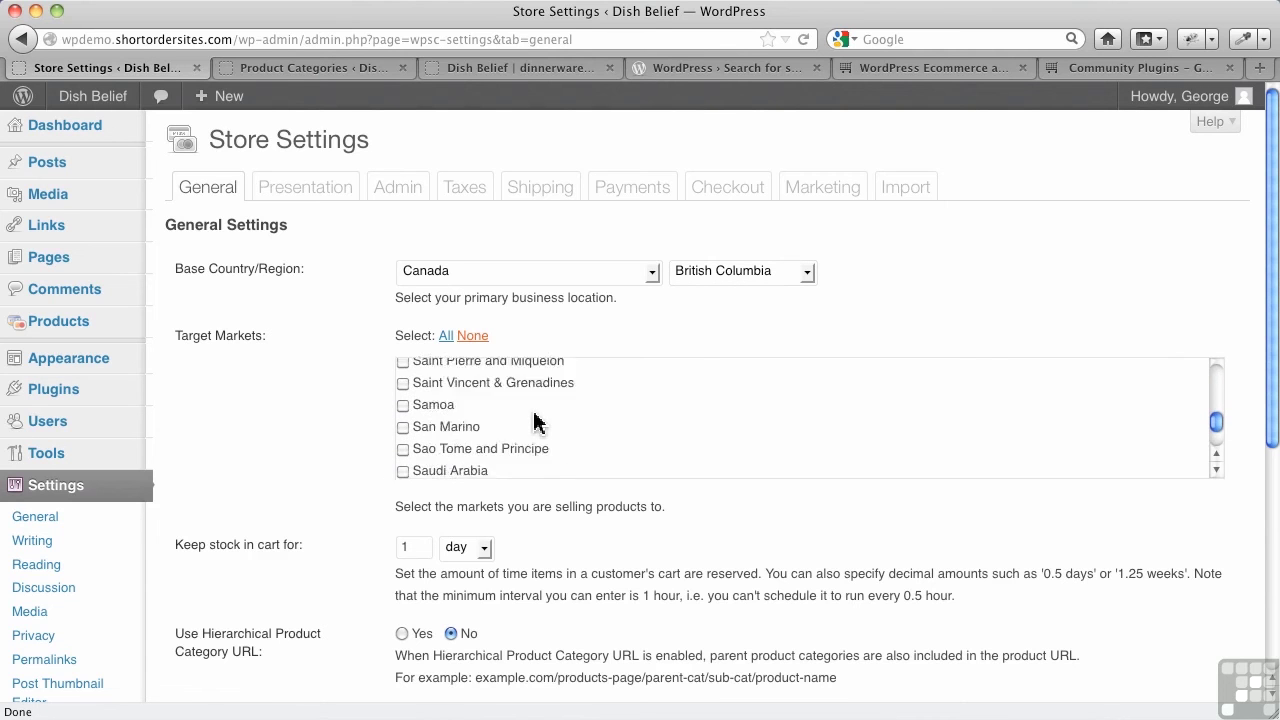
pyautogui.scroll(-6, 534, 423)
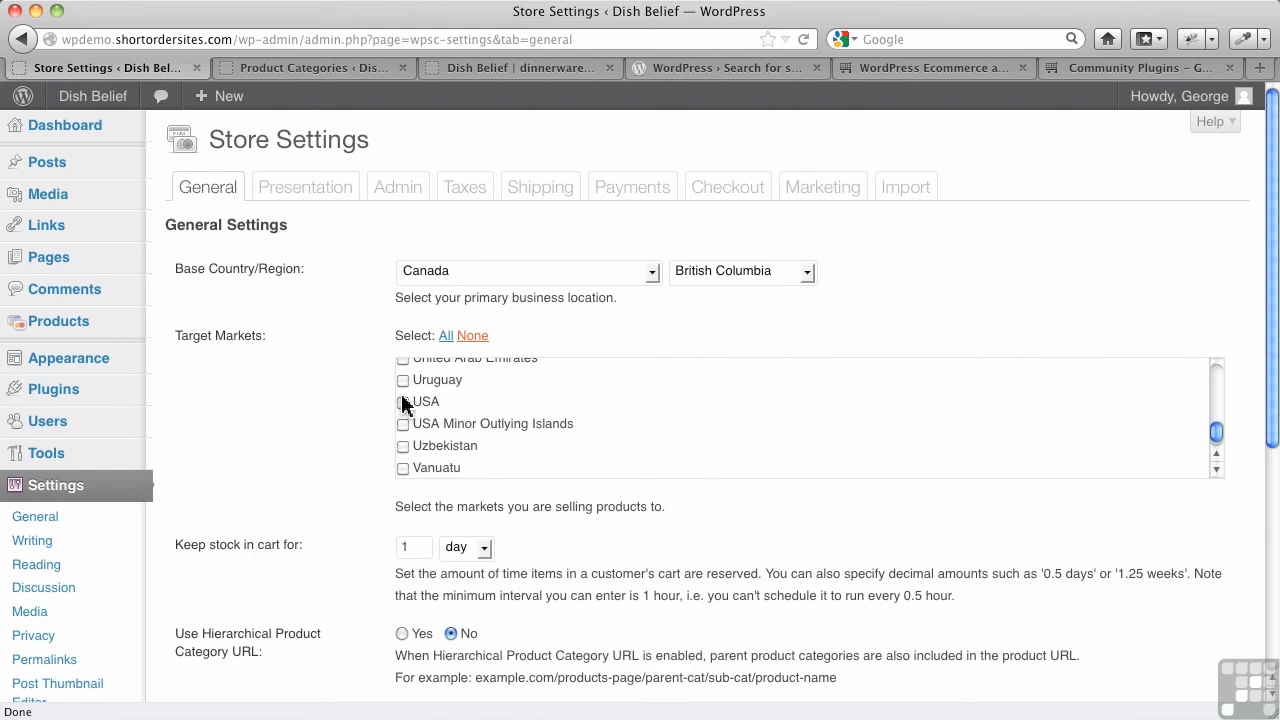
# Step: Add U.K. to the store's target markets
pyautogui.scroll(10, 534, 423)
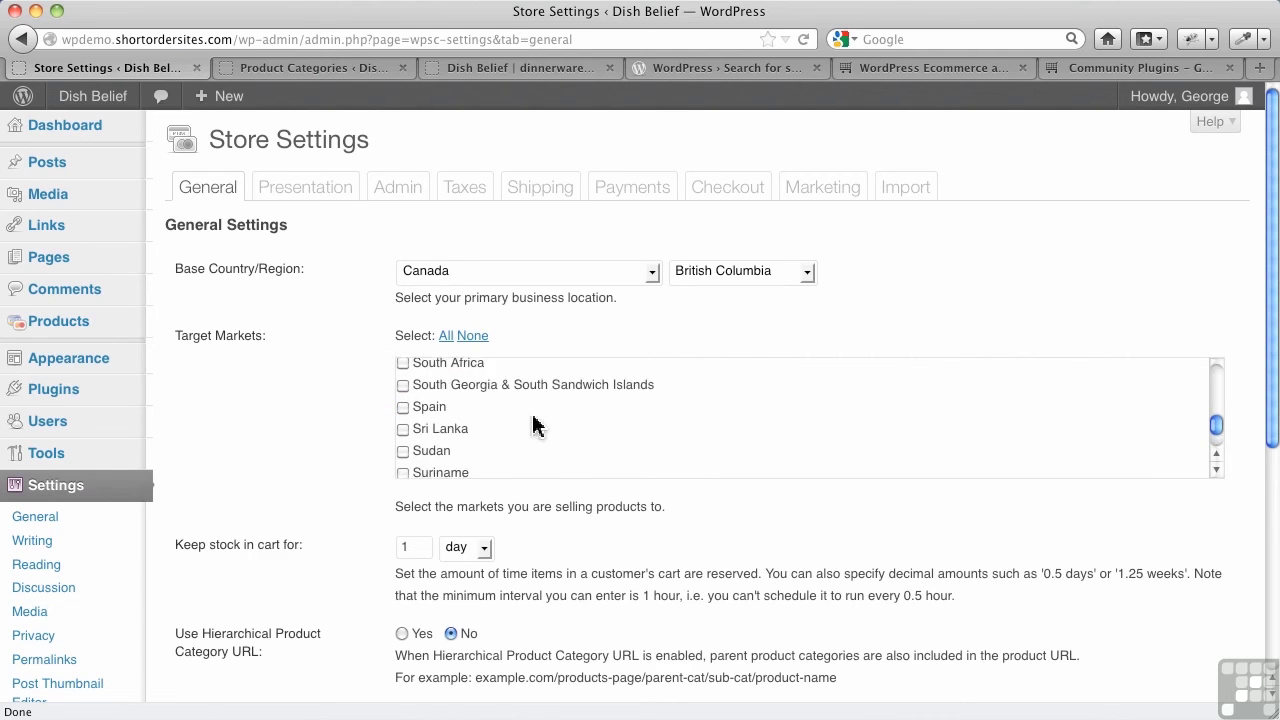
pyautogui.scroll(8, 534, 423)
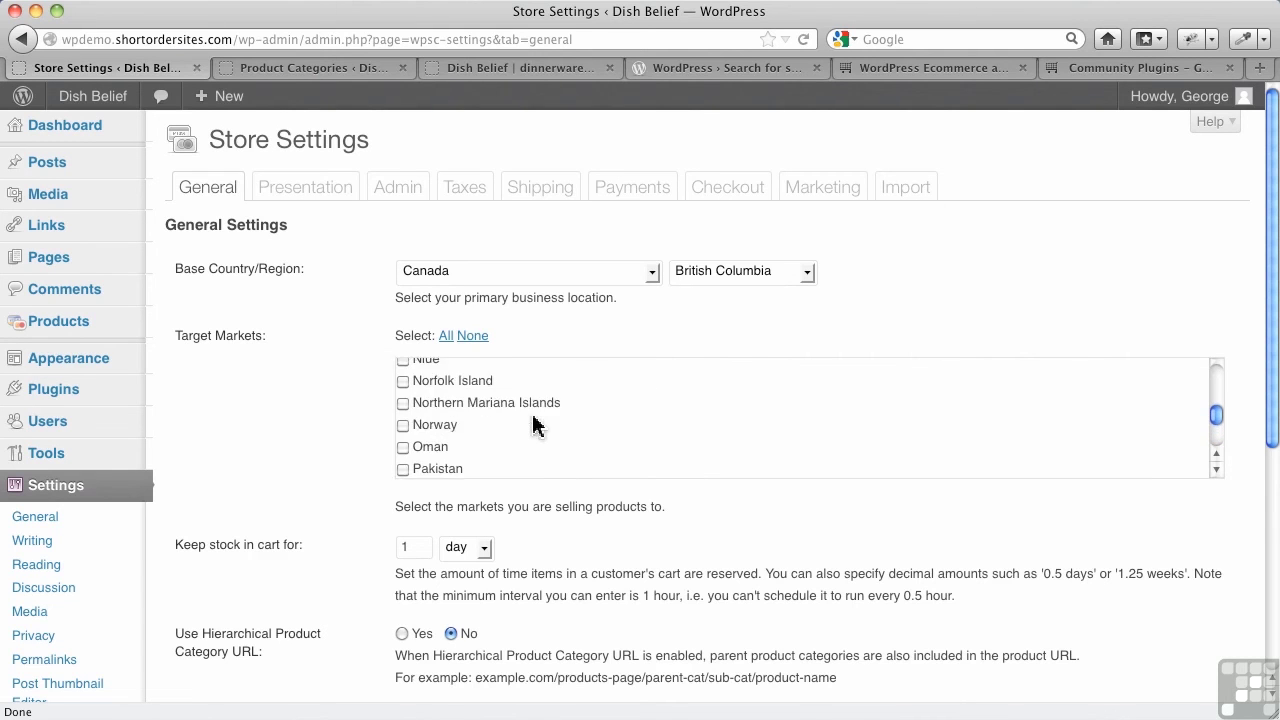
pyautogui.scroll(-18, 534, 423)
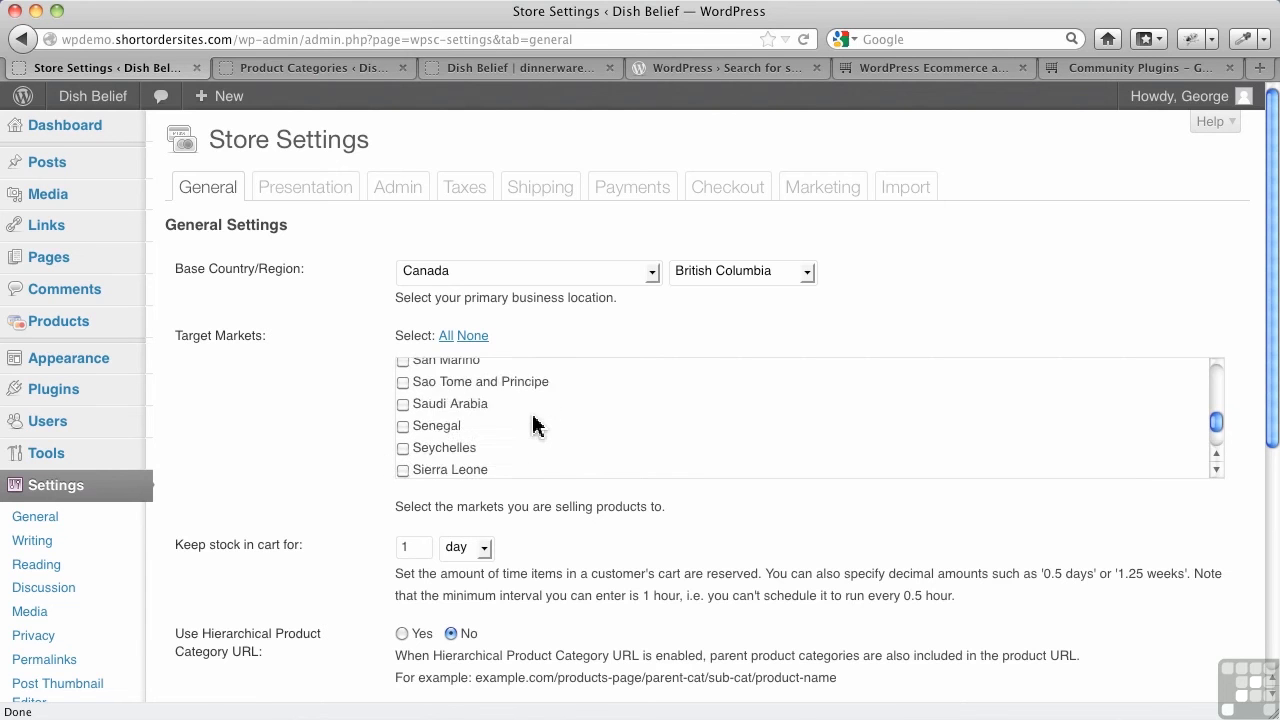
pyautogui.scroll(-6, 534, 423)
pyautogui.scroll(2, 534, 423)
pyautogui.scroll(5, 534, 423)
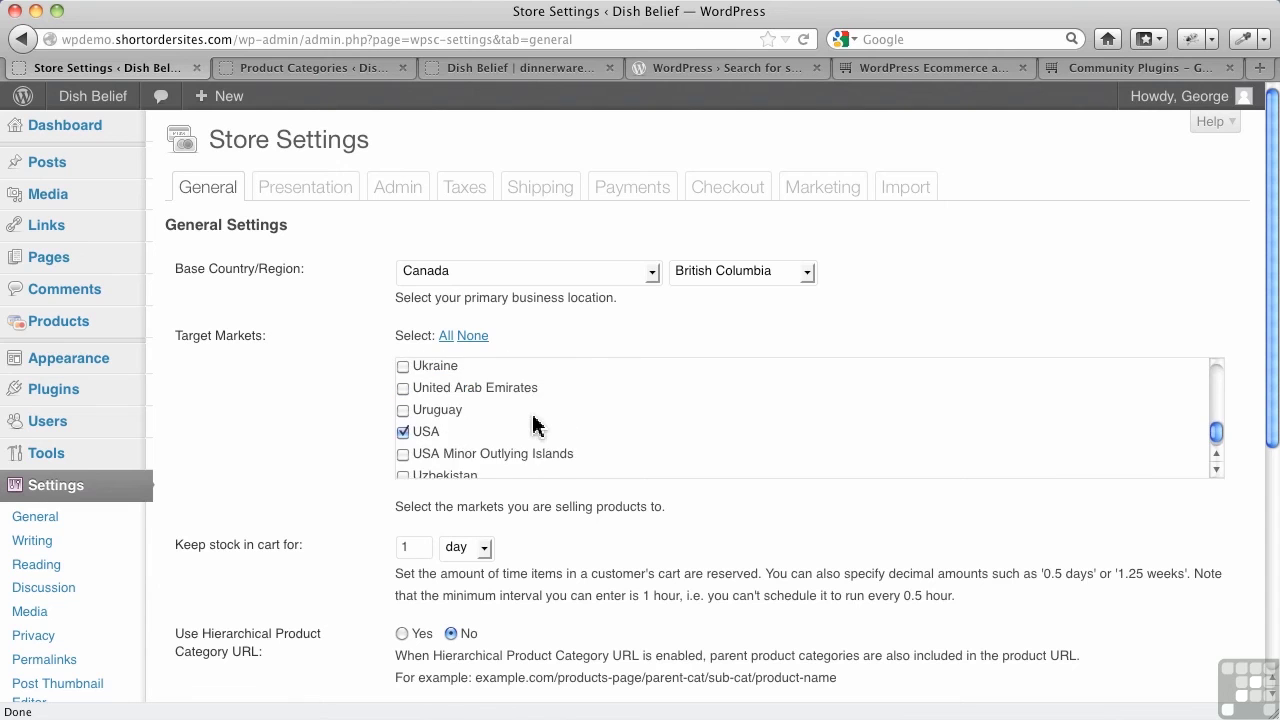
pyautogui.scroll(3, 532, 425)
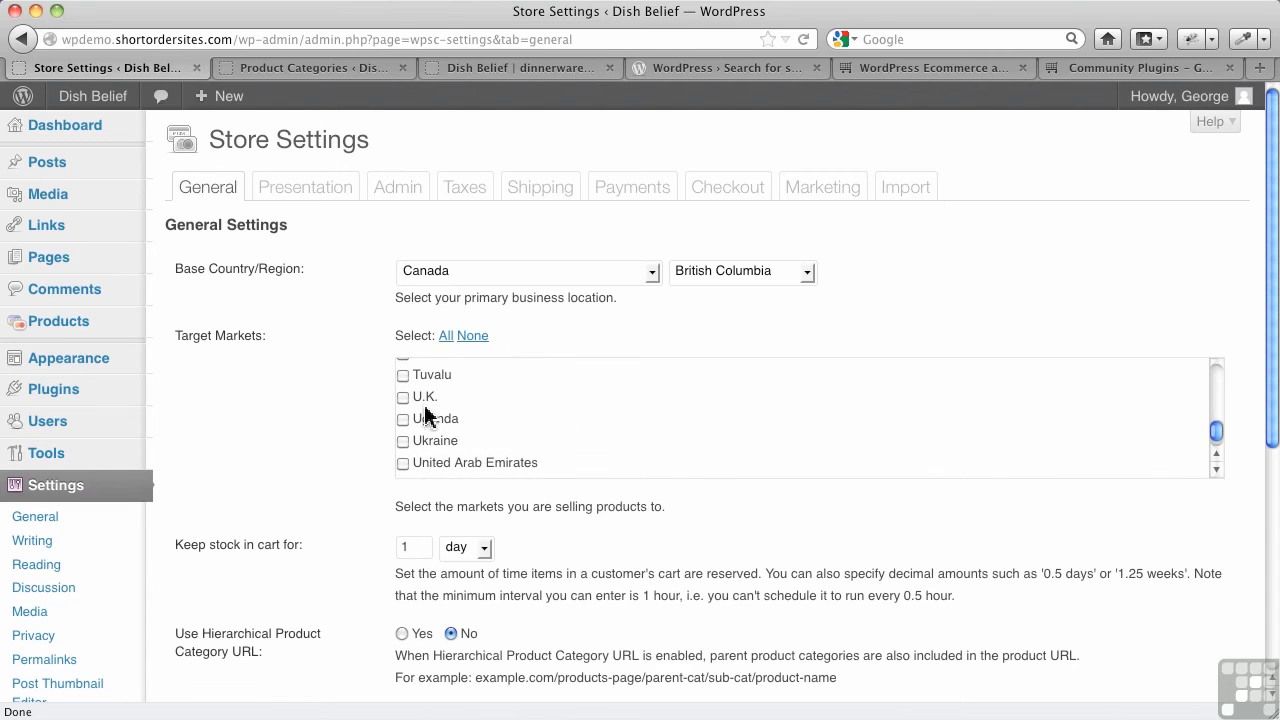
pyautogui.click(403, 398)
# Step: Set the store's currency type to Canada (Canadian Dollar) and save the general settings
pyautogui.scroll(-5, 526, 546)
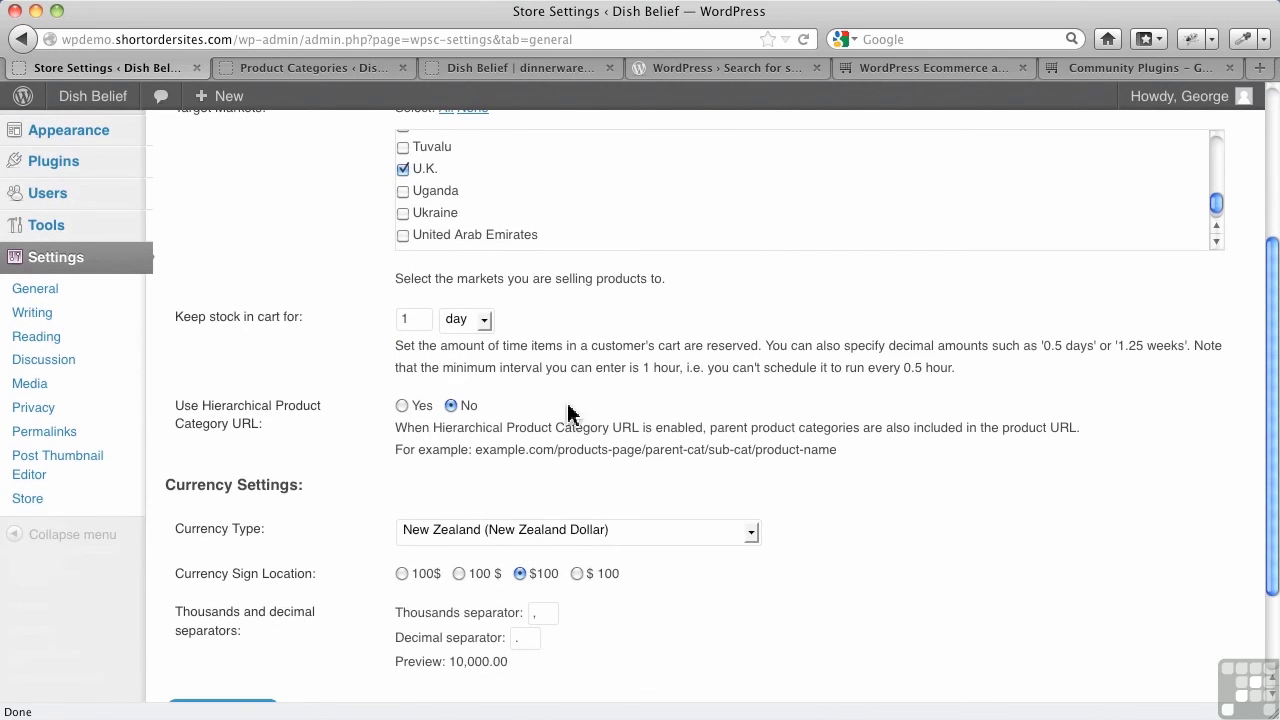
pyautogui.scroll(-2, 568, 414)
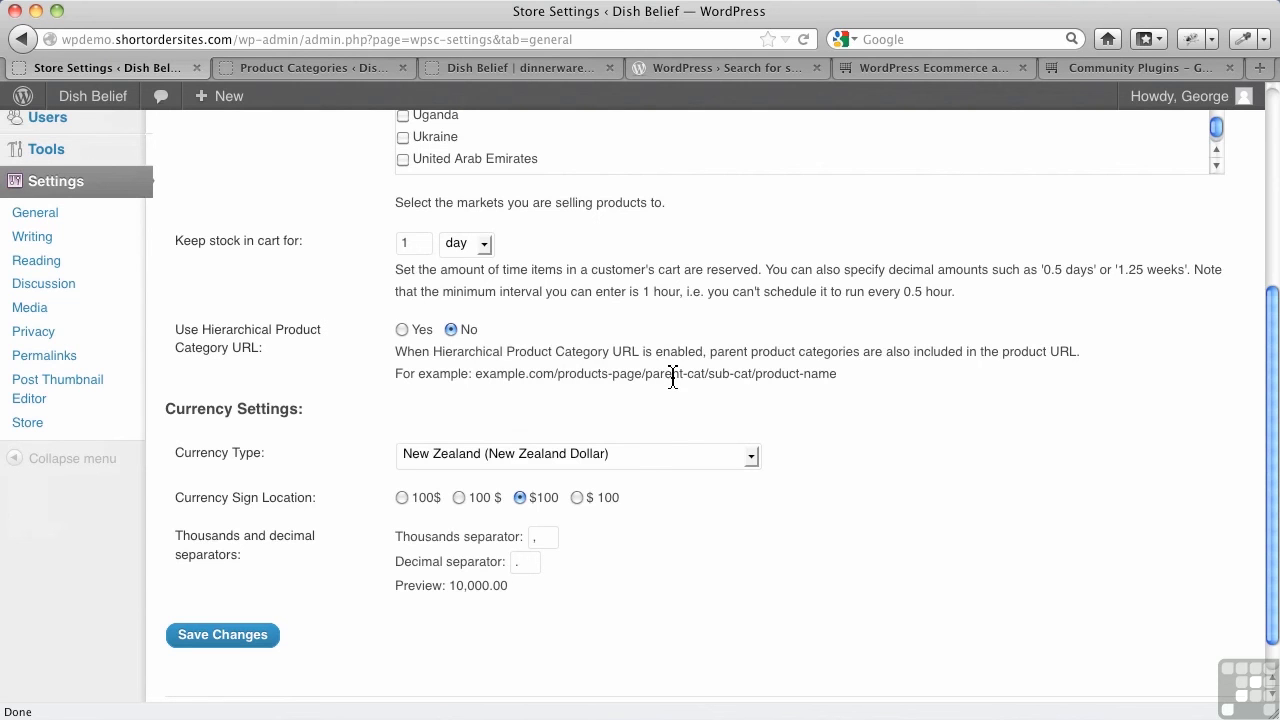
pyautogui.scroll(-1, 518, 414)
pyautogui.click(575, 420)
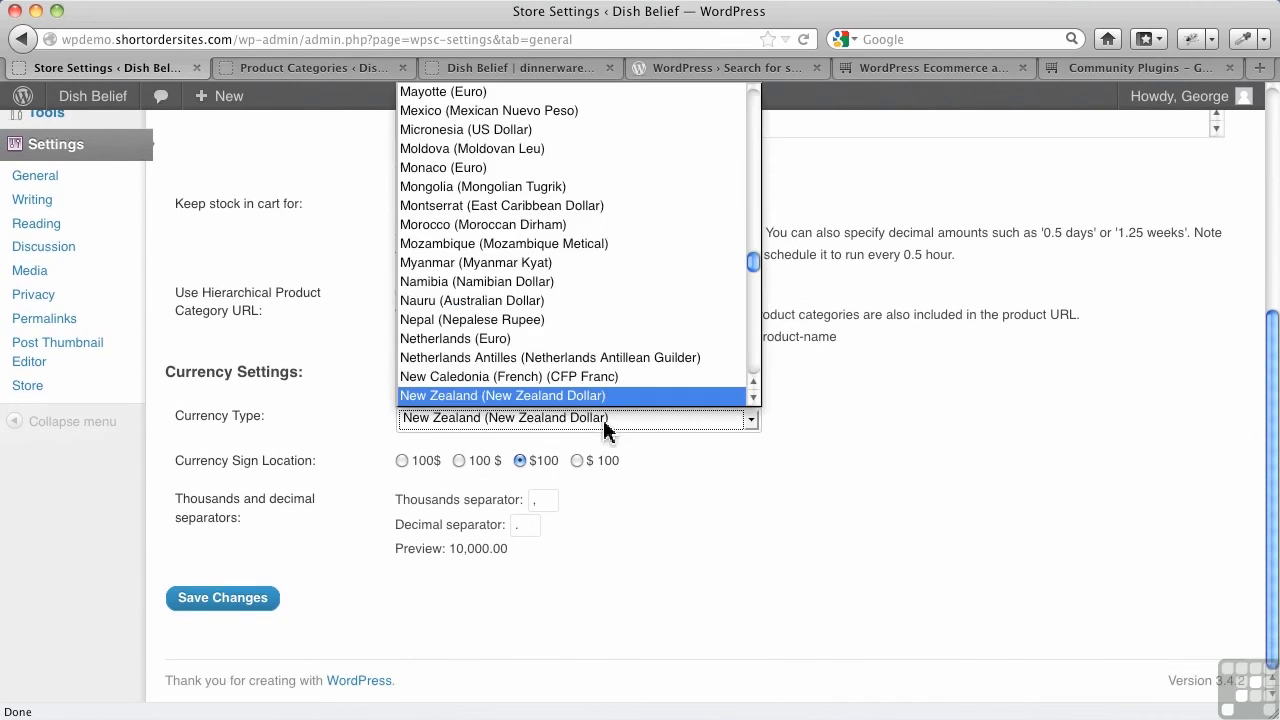
pyautogui.scroll(2, 505, 343)
pyautogui.scroll(20, 505, 343)
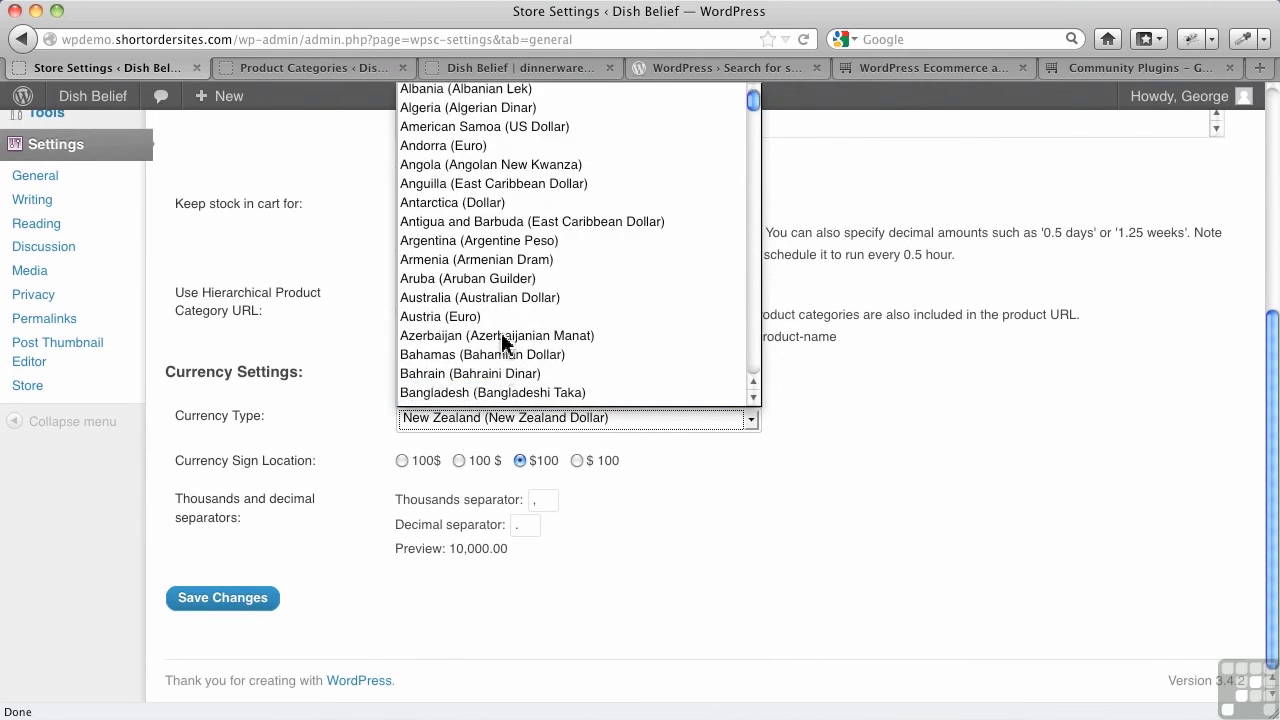
pyautogui.scroll(-5, 500, 341)
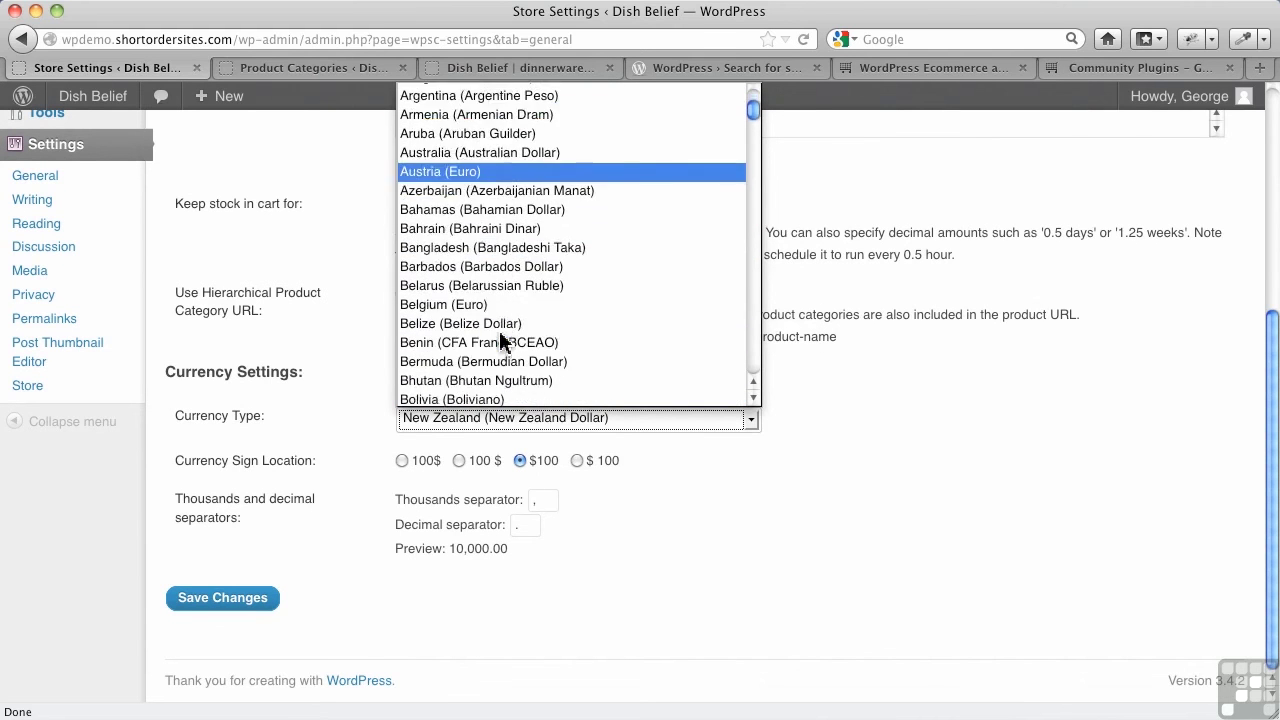
pyautogui.scroll(-5, 502, 340)
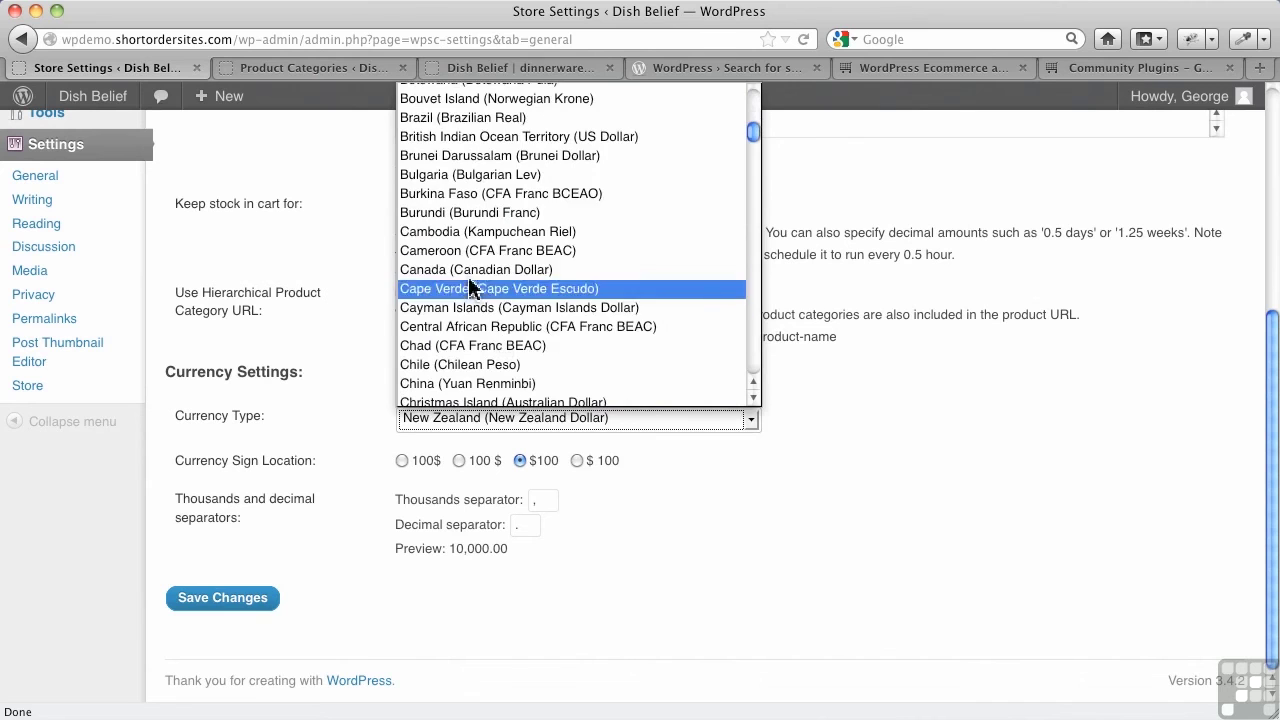
pyautogui.press('Escape')
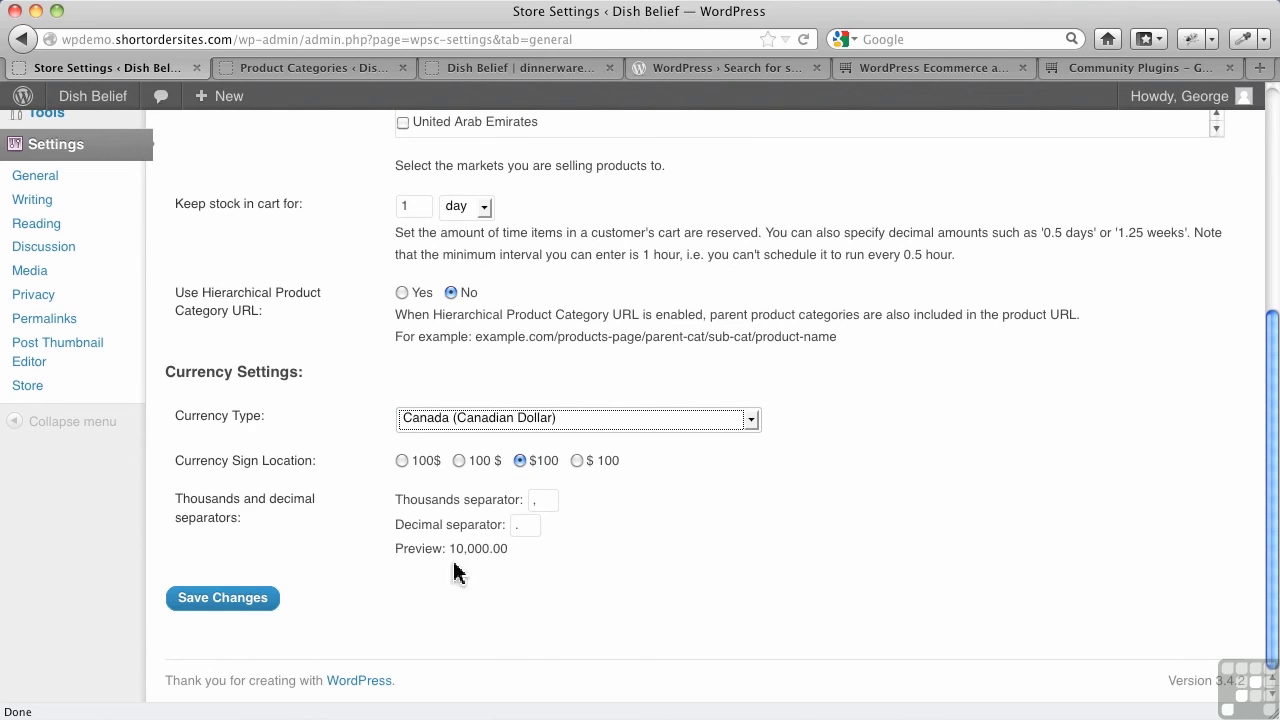
pyautogui.click(234, 600)
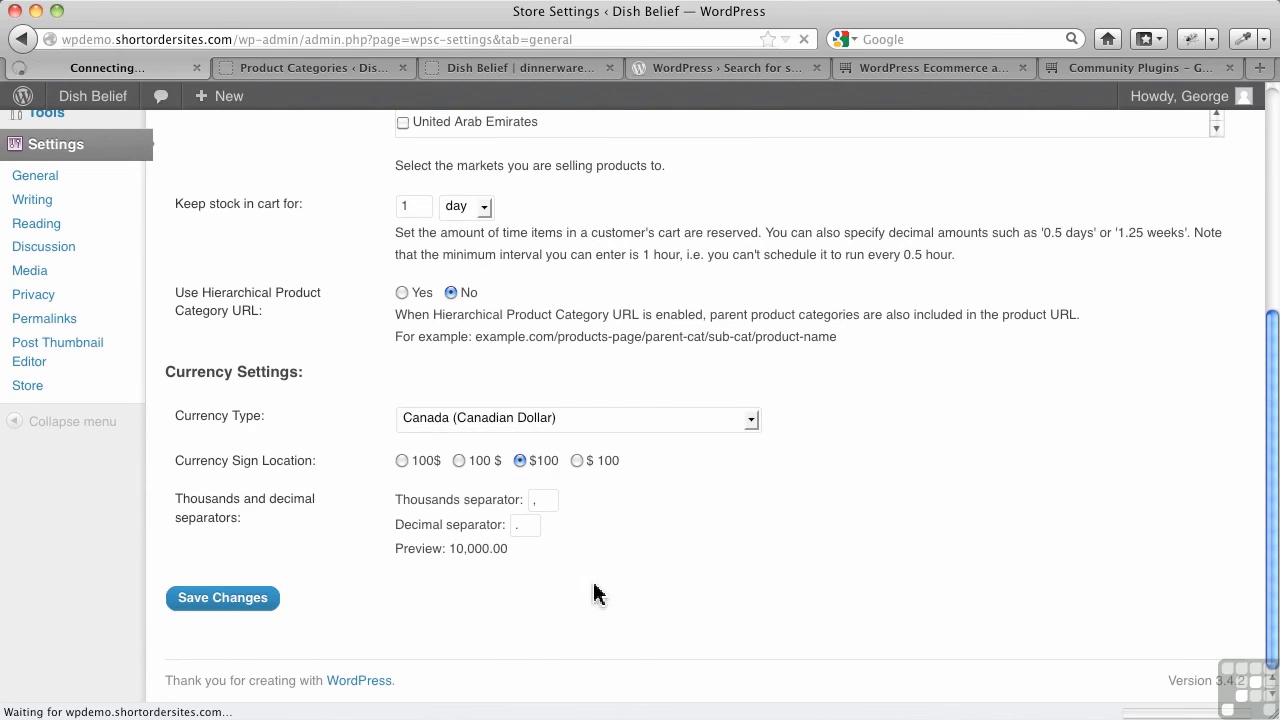